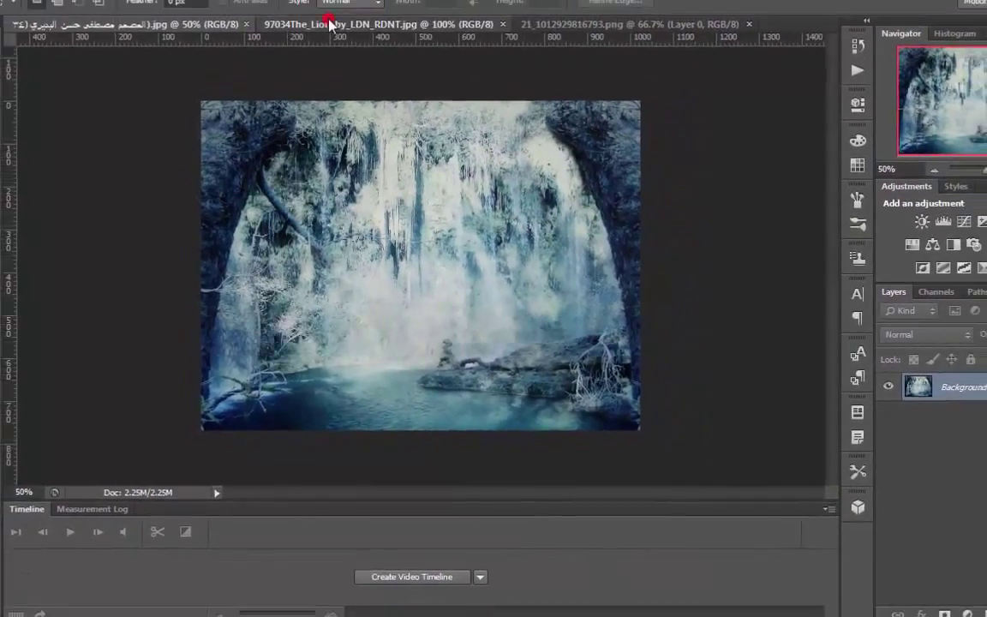
- Undock the lion image and the kneeling warrior PNG into floating windows above the waterfall document
{"action": "left_click", "coordinate": [330, 20]}
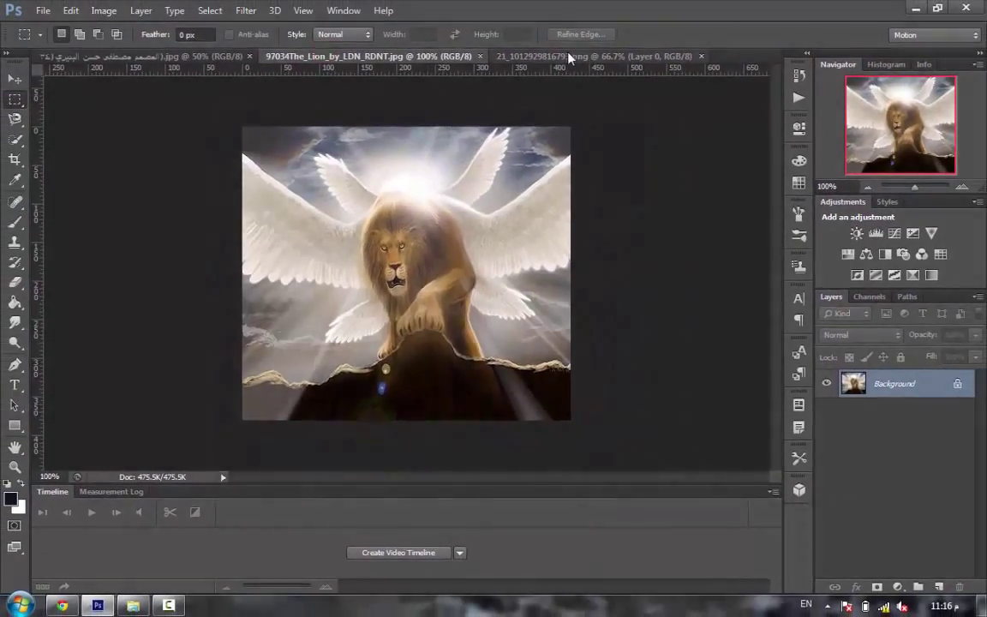
{"action": "left_click", "coordinate": [581, 43]}
{"action": "left_click_drag", "start_coordinate": [566, 57], "coordinate": [257, 134]}
{"action": "left_click_drag", "start_coordinate": [318, 57], "coordinate": [245, 89]}
{"action": "left_click", "coordinate": [315, 452]}
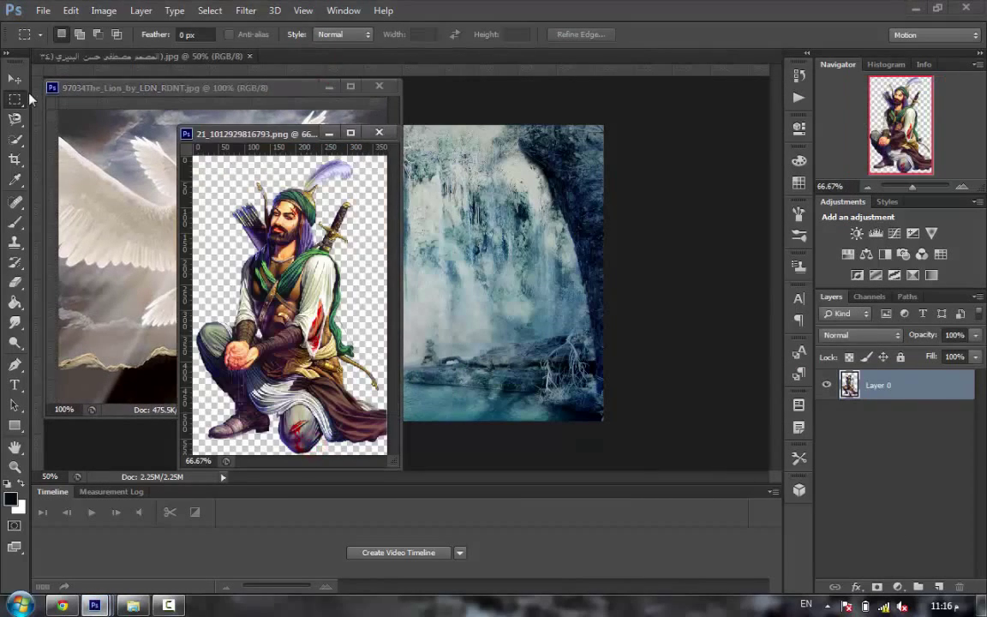
- Move the kneeling warrior into the waterfall document as a new layer and shift the two floating source windows aside
{"action": "left_click", "coordinate": [12, 77]}
{"action": "left_click_drag", "start_coordinate": [321, 262], "coordinate": [447, 229]}
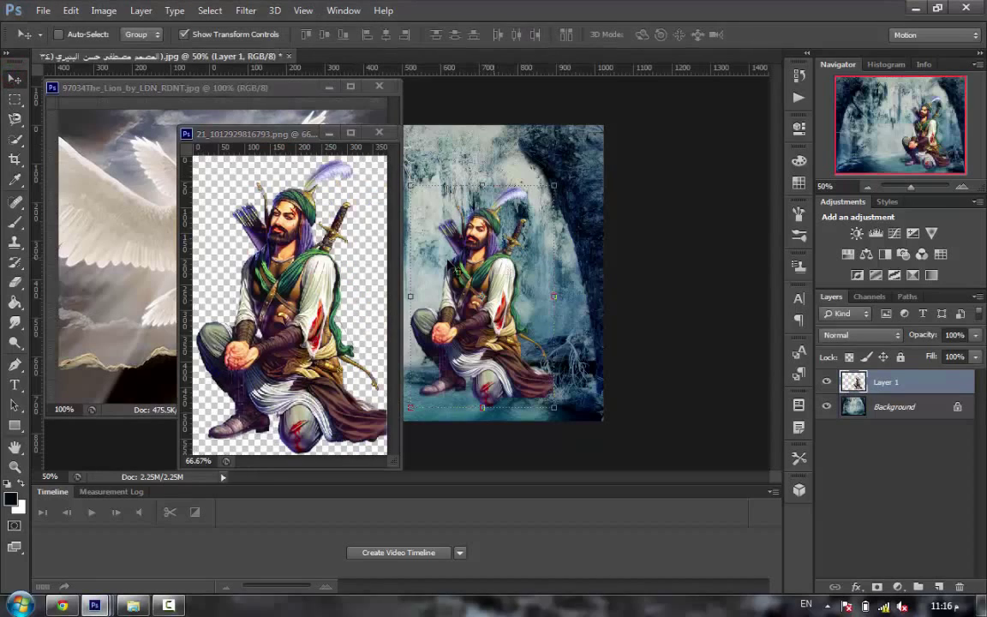
{"action": "left_click_drag", "start_coordinate": [305, 134], "coordinate": [213, 123]}
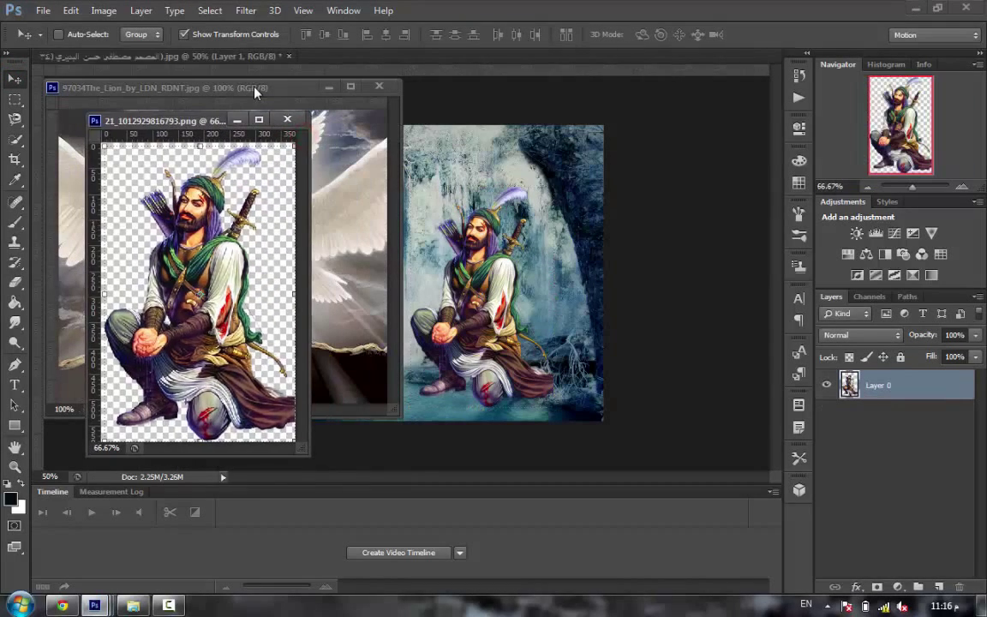
{"action": "left_click_drag", "start_coordinate": [254, 92], "coordinate": [184, 88]}
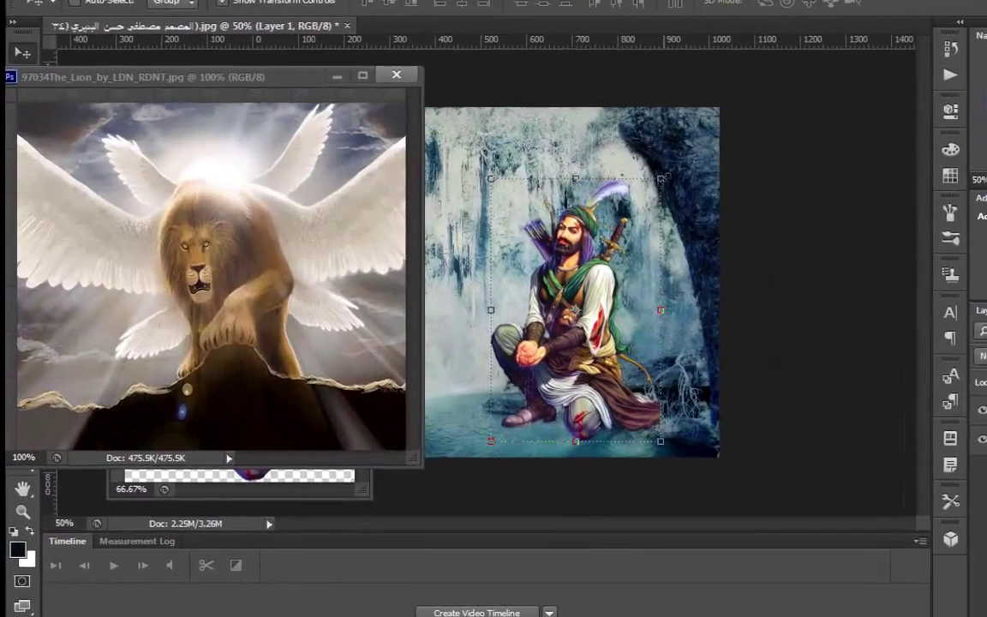
- Scale the warrior to about 77% width and 75% height and nudge it up and left onto the rock at the waterline
{"action": "left_click_drag", "start_coordinate": [660, 179], "coordinate": [623, 234]}
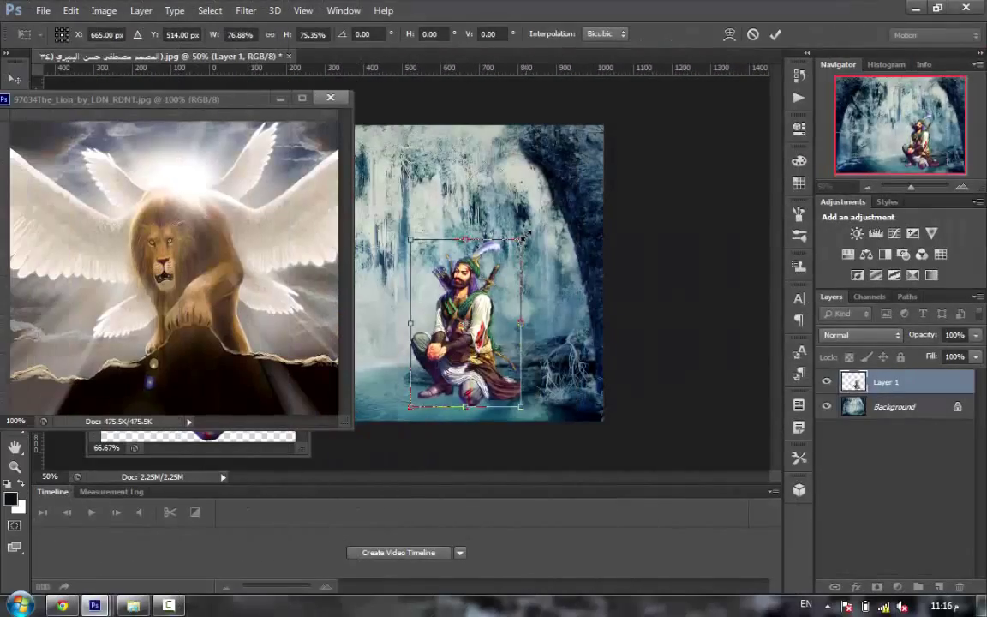
{"action": "key", "text": "Left"}
{"action": "key", "text": "Up"}
{"action": "key", "text": "Up"}
{"action": "key", "text": "Up"}
{"action": "key", "text": "Up"}
{"action": "key", "text": "Up"}
{"action": "key", "text": "Up"}
{"action": "key", "text": "Up"}
{"action": "key", "text": "Up"}
{"action": "key", "text": "Up"}
{"action": "key", "text": "Up"}
{"action": "key", "text": "Up"}
{"action": "key", "text": "Up"}
{"action": "key", "text": "Up"}
{"action": "key", "text": "Up"}
{"action": "key", "text": "Up"}
{"action": "key", "text": "Up"}
{"action": "key", "text": "Up"}
{"action": "key", "text": "Up"}
{"action": "key", "text": "Up"}
{"action": "key", "text": "Up"}
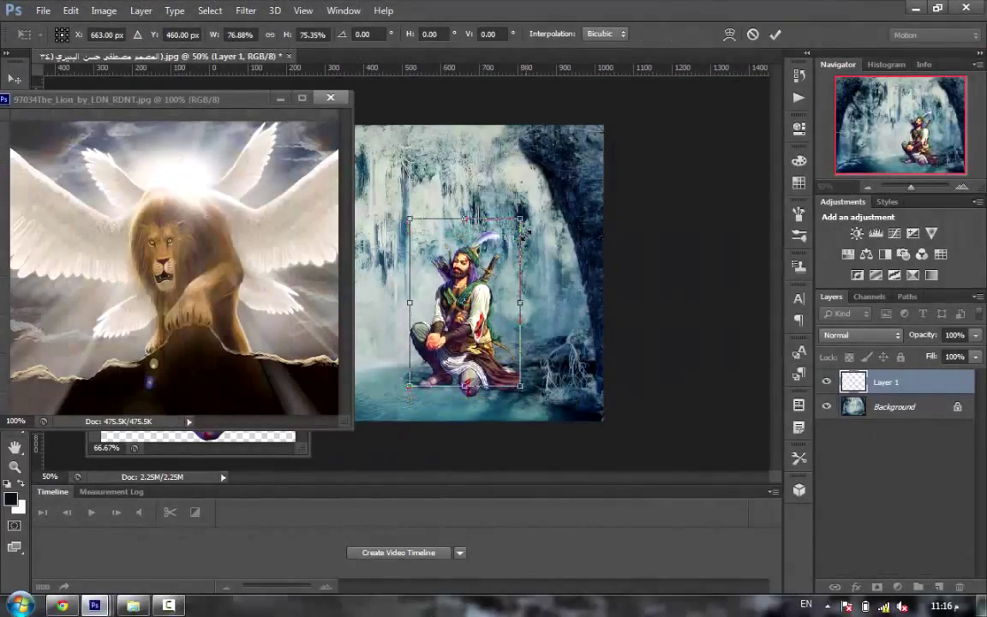
{"action": "key", "text": "Left"}
{"action": "key", "text": "Left"}
{"action": "key", "text": "Left"}
{"action": "key", "text": "Left"}
{"action": "key", "text": "Left"}
{"action": "key", "text": "Left"}
{"action": "key", "text": "Left"}
{"action": "key", "text": "Left"}
{"action": "key", "text": "Left"}
{"action": "key", "text": "Left"}
{"action": "key", "text": "Left"}
{"action": "key", "text": "Left"}
{"action": "key", "text": "Left"}
{"action": "key", "text": "Left"}
{"action": "key", "text": "Up"}
{"action": "key", "text": "Up"}
{"action": "key", "text": "Up"}
{"action": "key", "text": "Up"}
{"action": "key", "text": "Up"}
{"action": "key", "text": "Up"}
{"action": "key", "text": "Up"}
{"action": "key", "text": "Up"}
{"action": "key", "text": "Up"}
{"action": "key", "text": "Up"}
{"action": "key", "text": "Right"}
{"action": "key", "text": "Right"}
{"action": "key", "text": "Right"}
{"action": "key", "text": "Right"}
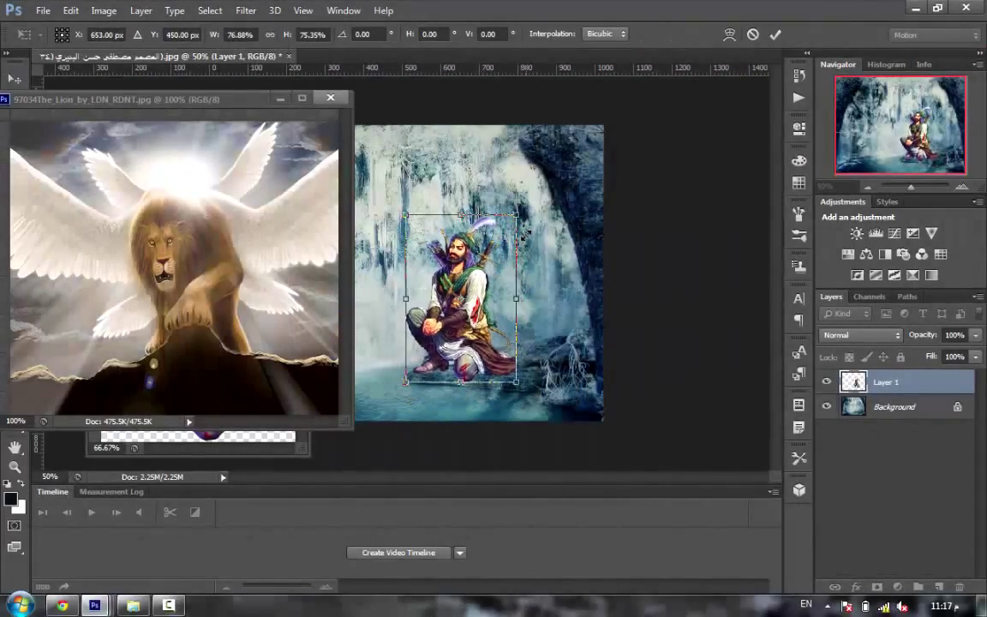
{"action": "key", "text": "Right"}
{"action": "key", "text": "Right"}
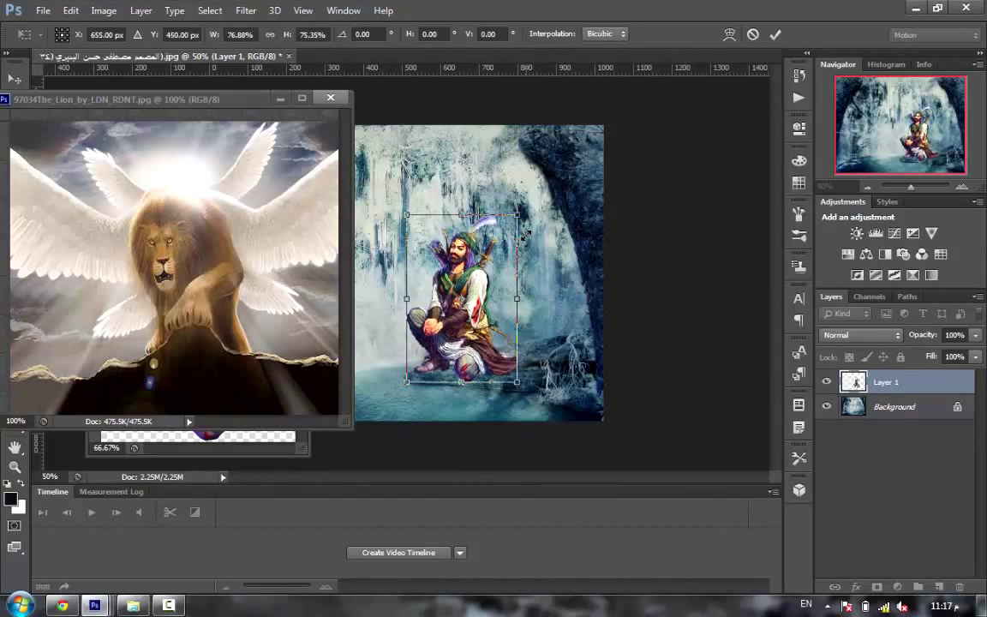
{"action": "key", "text": "Down"}
{"action": "key", "text": "Down"}
{"action": "key", "text": "Down"}
{"action": "key", "text": "Down"}
{"action": "key", "text": "Return"}
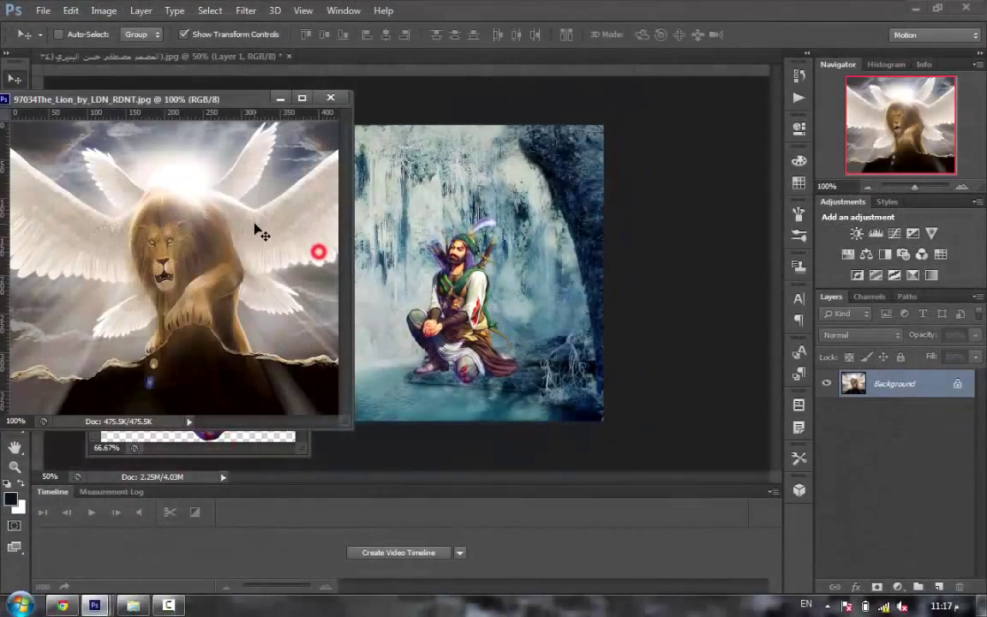
- Bring the whole lion image into the waterfall document as a new layer and stretch it from the top edge across the full canvas width
{"action": "left_click_drag", "start_coordinate": [121, 437], "coordinate": [451, 143]}
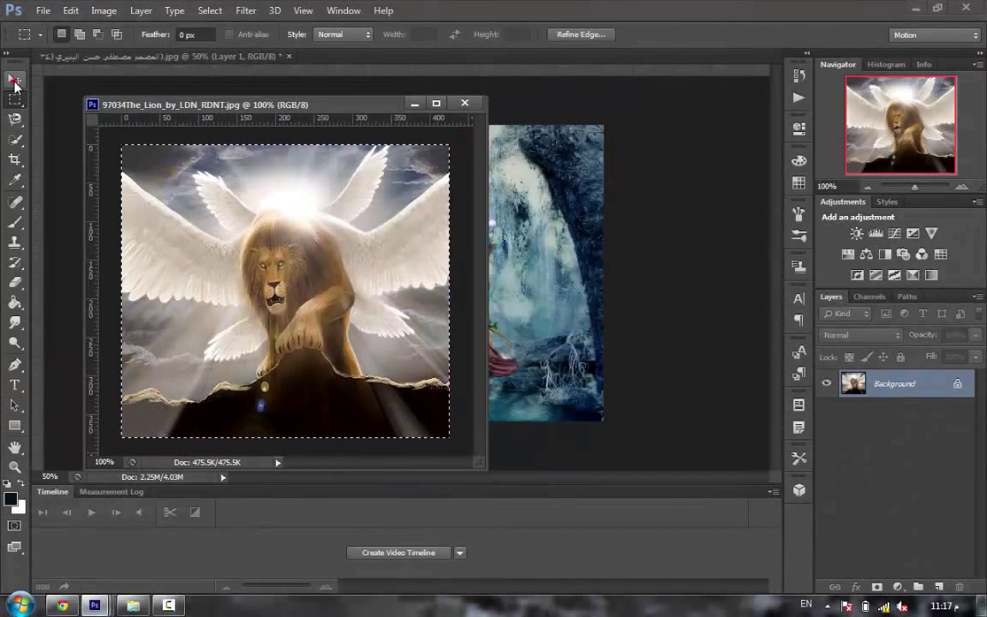
{"action": "key", "text": "v"}
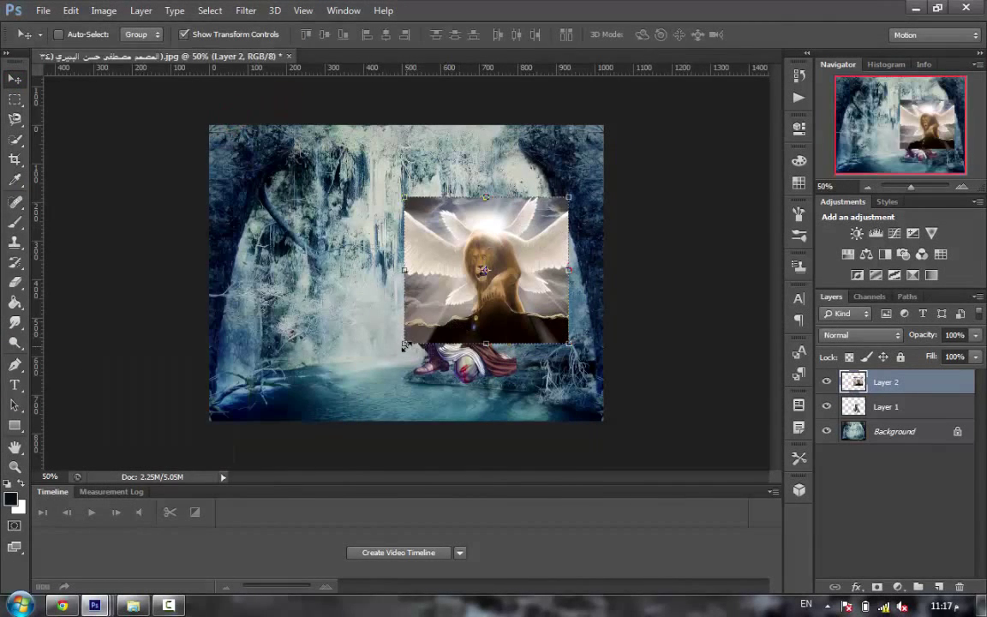
{"action": "left_click_drag", "start_coordinate": [404, 345], "coordinate": [216, 394]}
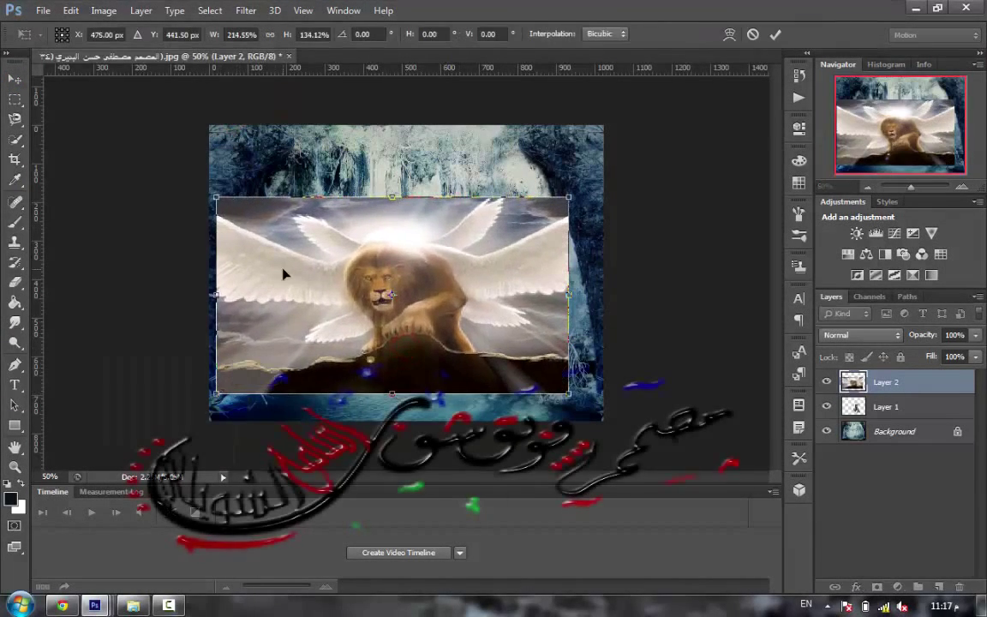
{"action": "left_click_drag", "start_coordinate": [391, 195], "coordinate": [391, 125]}
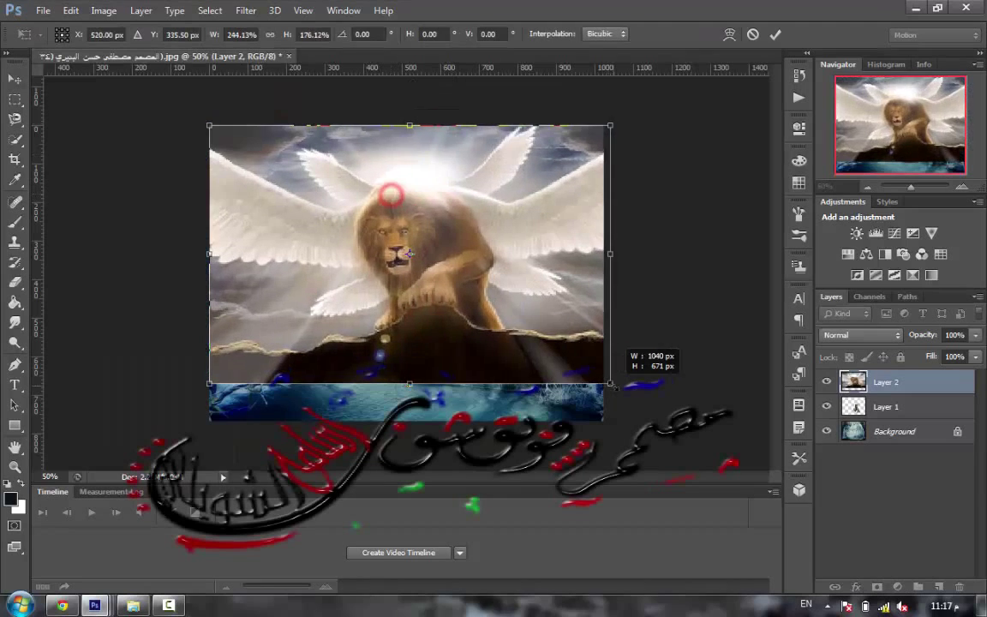
{"action": "left_click_drag", "start_coordinate": [610, 383], "coordinate": [610, 383]}
{"action": "key", "text": "Return"}
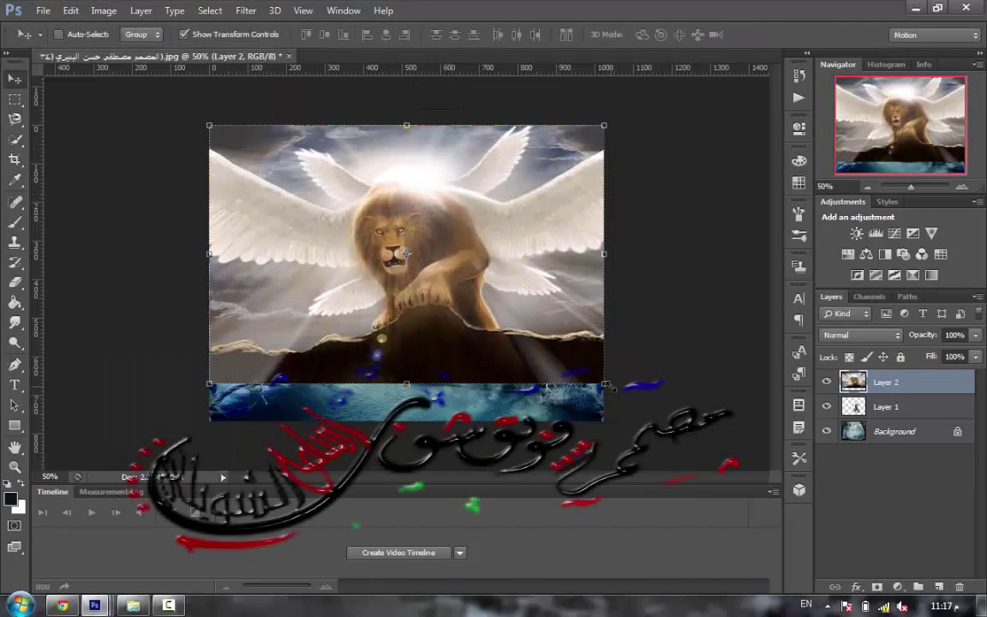
- Place the lion layer beneath the warrior layer and reduce its height so it ends at the waterline
{"action": "left_click_drag", "start_coordinate": [942, 388], "coordinate": [933, 415]}
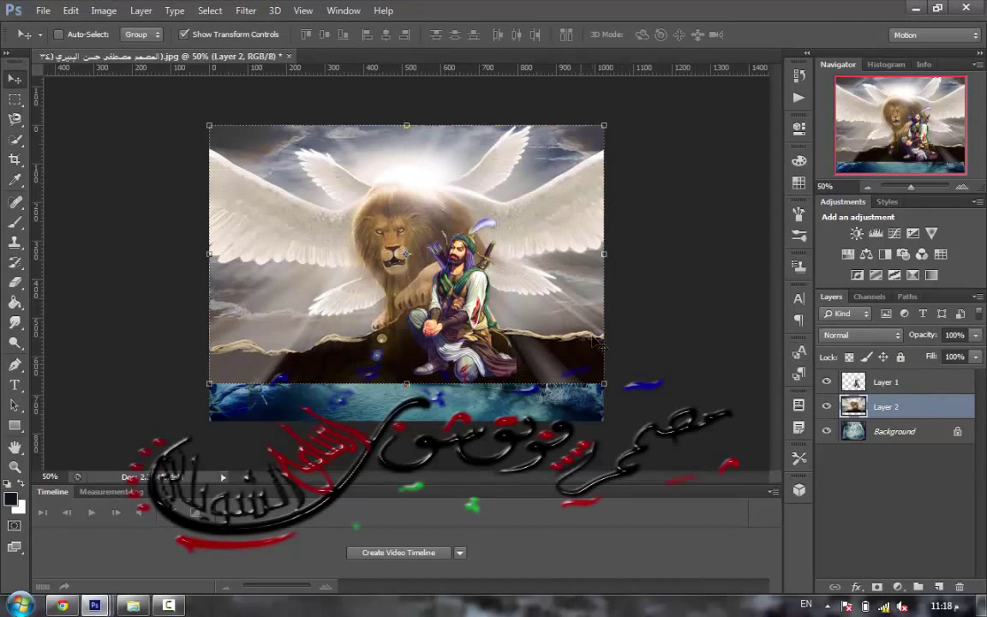
{"action": "left_click_drag", "start_coordinate": [604, 383], "coordinate": [604, 364]}
{"action": "key", "text": "Return"}
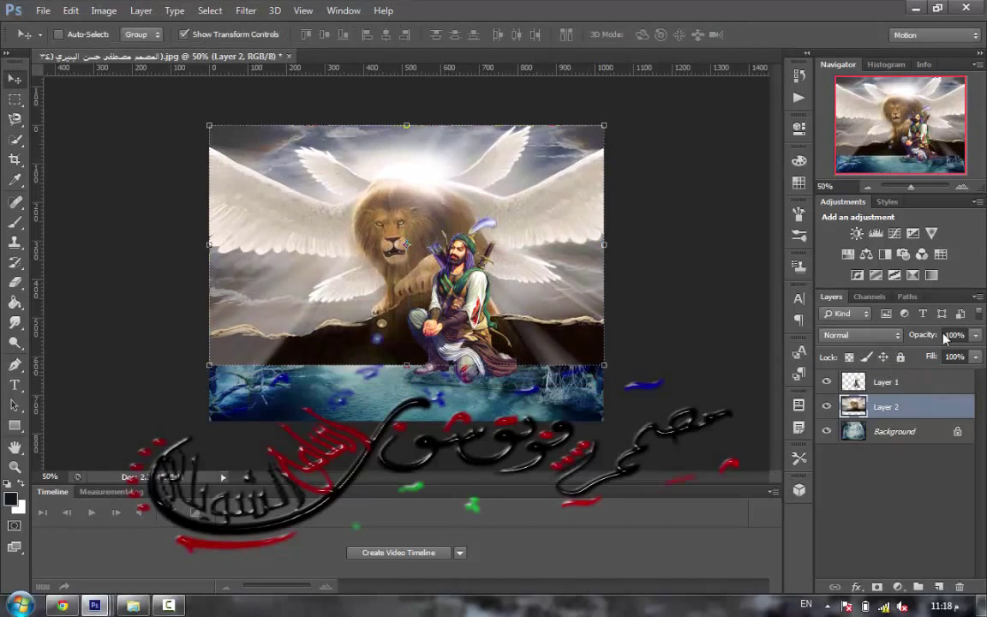
- Lower the lion layer's opacity to 67% and soften its lower edge along the water with the Eraser at 49% opacity
{"action": "left_click_drag", "start_coordinate": [926, 335], "coordinate": [910, 337]}
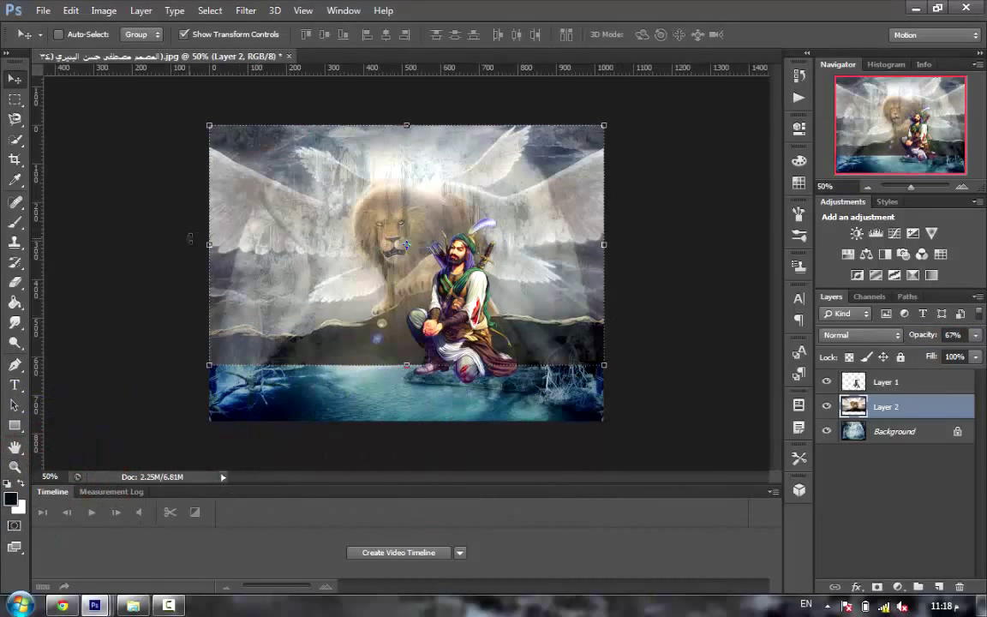
{"action": "left_click", "coordinate": [16, 281]}
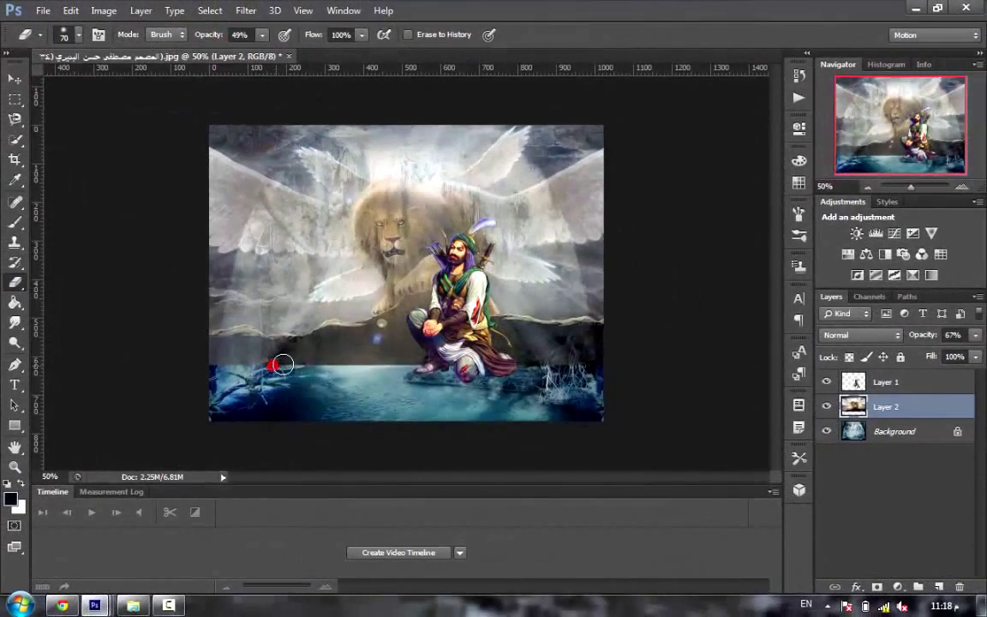
{"action": "mouse_move", "coordinate": [299, 362]}
{"action": "left_mouse_down"}
{"action": "mouse_move", "coordinate": [389, 369]}
{"action": "mouse_move", "coordinate": [372, 371]}
{"action": "left_mouse_up"}
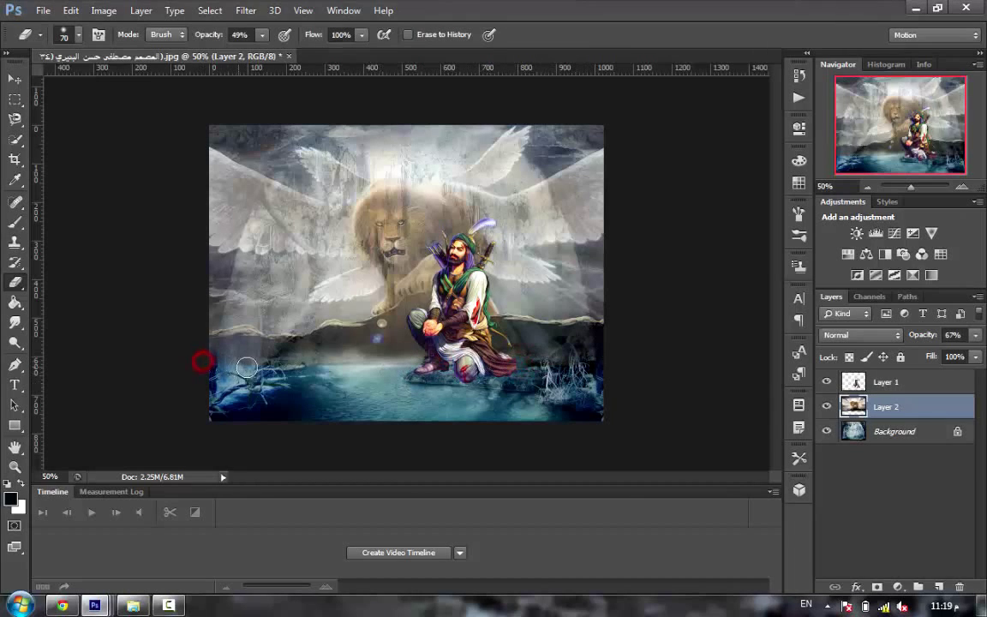
- Raise the lion layer's opacity to 98% and continue erasing its lower edge along the waterline to the canvas's right side
{"action": "left_click_drag", "start_coordinate": [924, 335], "coordinate": [950, 335]}
{"action": "left_click_drag", "start_coordinate": [409, 366], "coordinate": [383, 366]}
{"action": "left_click", "coordinate": [285, 365]}
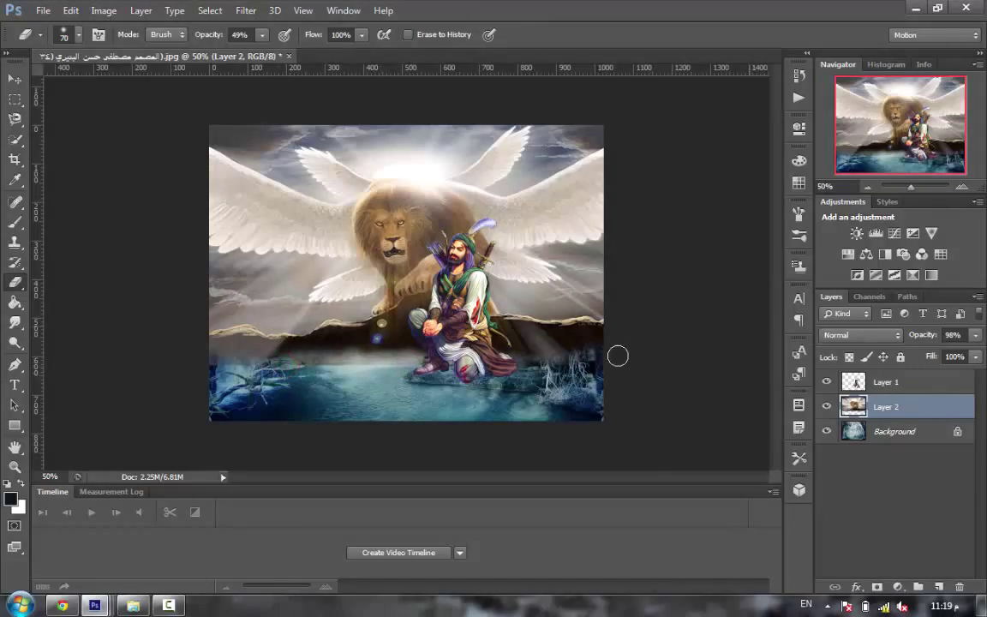
{"action": "left_click_drag", "start_coordinate": [618, 356], "coordinate": [610, 348]}
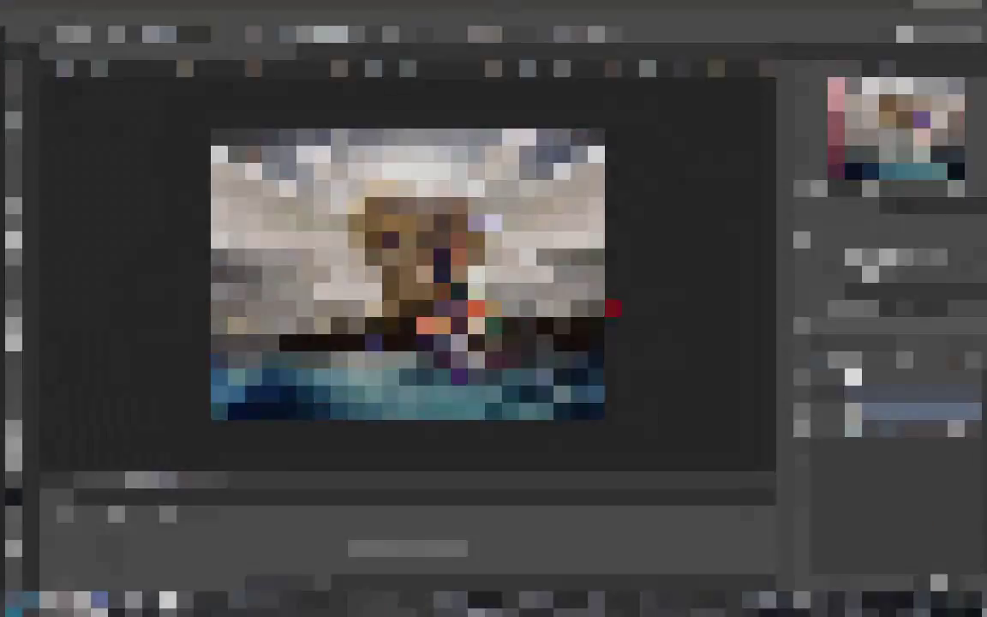
- Copy a rectangular section of the dark hill beside the warrior from the lion layer onto its own layer
{"action": "left_click_drag", "start_coordinate": [603, 309], "coordinate": [505, 355]}
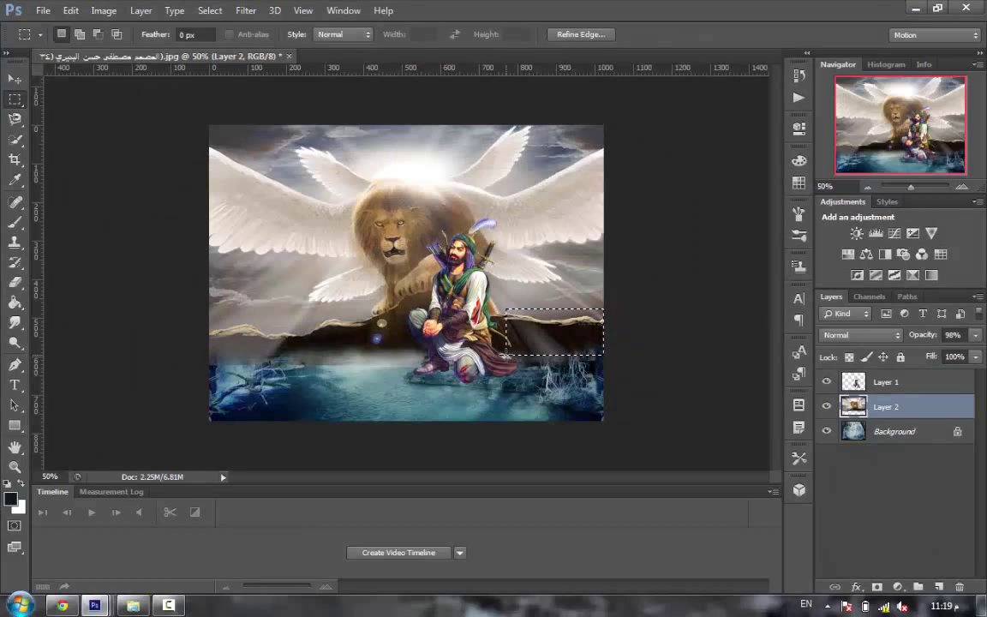
{"action": "key", "text": "ctrl+j"}
{"action": "left_click", "coordinate": [13, 79]}
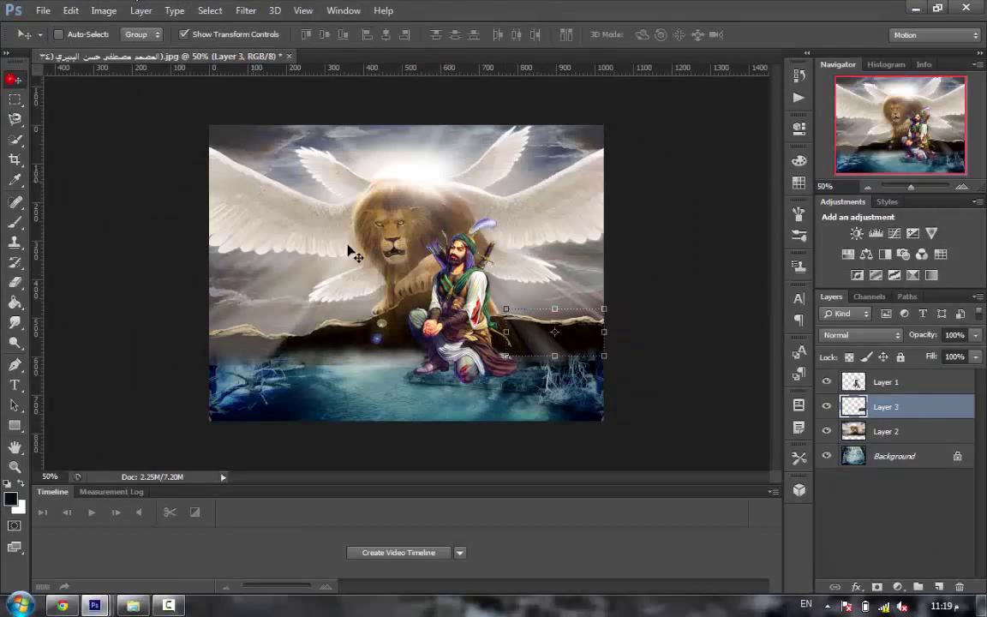
- Stretch the copied hill section across the lower part of the canvas and change its blend mode to tint the water brown
{"action": "left_click_drag", "start_coordinate": [586, 337], "coordinate": [645, 424]}
{"action": "left_click", "coordinate": [419, 408]}
{"action": "left_click_drag", "start_coordinate": [320, 360], "coordinate": [159, 331]}
{"action": "key", "text": "Return"}
{"action": "left_click", "coordinate": [854, 340]}
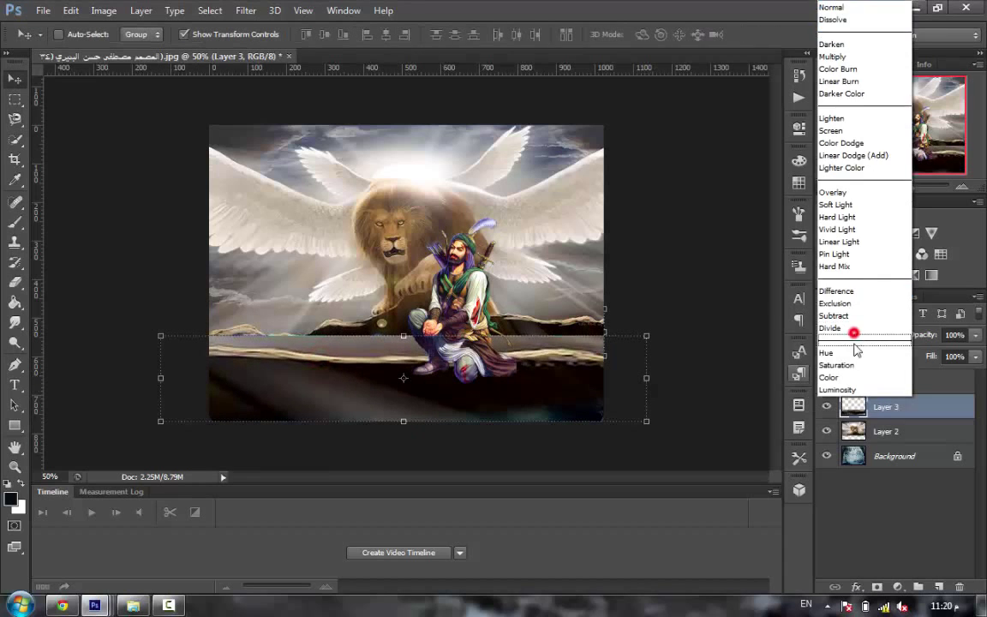
{"action": "left_click", "coordinate": [855, 367]}
- Smudge the lower-left edge of the lion layer above the branches with the Smudge tool at 50% strength
{"action": "left_click", "coordinate": [883, 381]}
{"action": "left_click", "coordinate": [15, 324]}
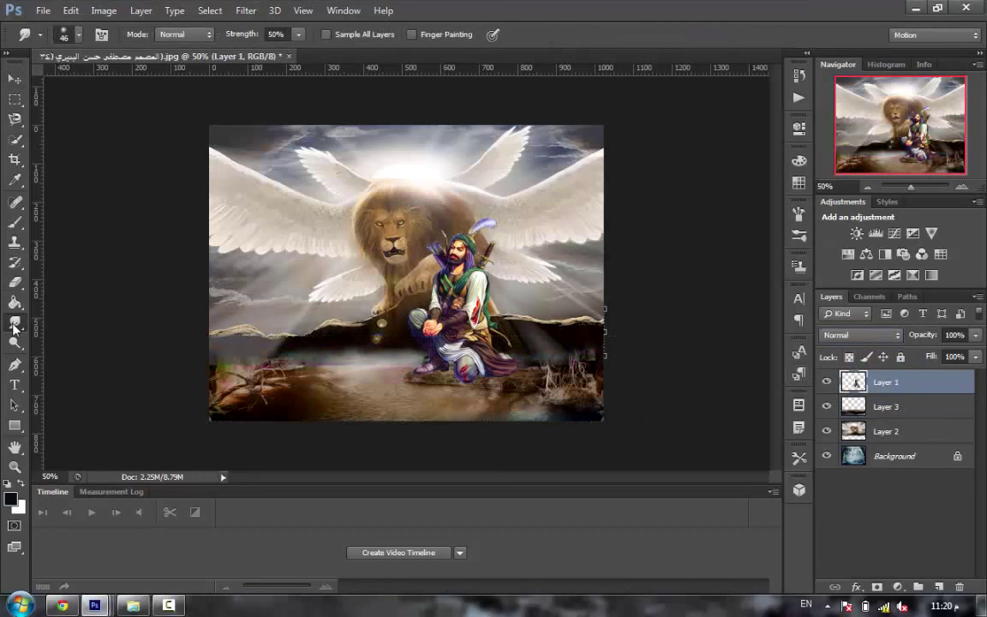
{"action": "left_click_drag", "start_coordinate": [231, 356], "coordinate": [222, 341]}
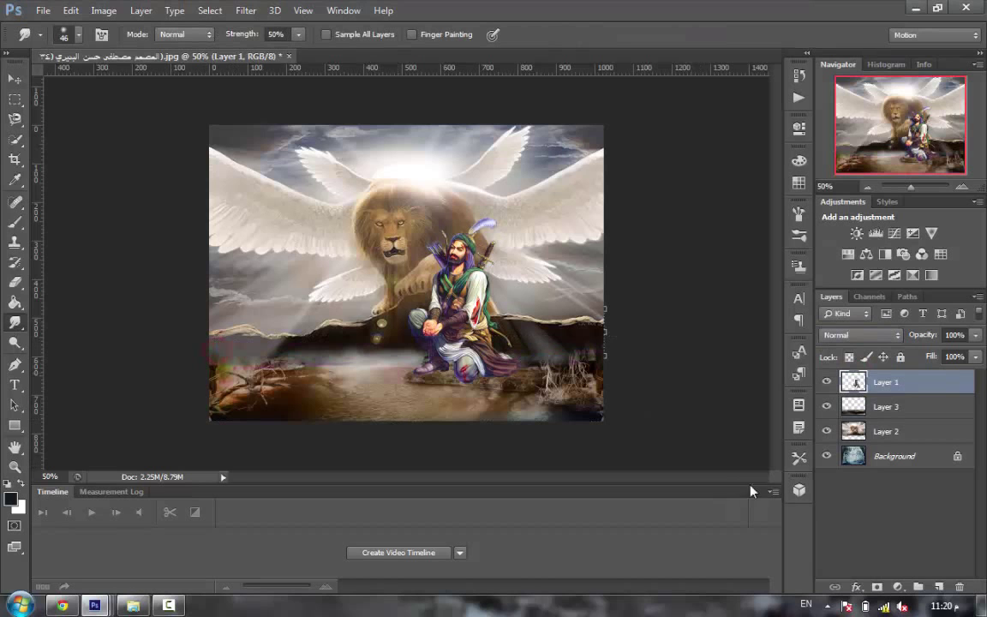
{"action": "left_click", "coordinate": [899, 435]}
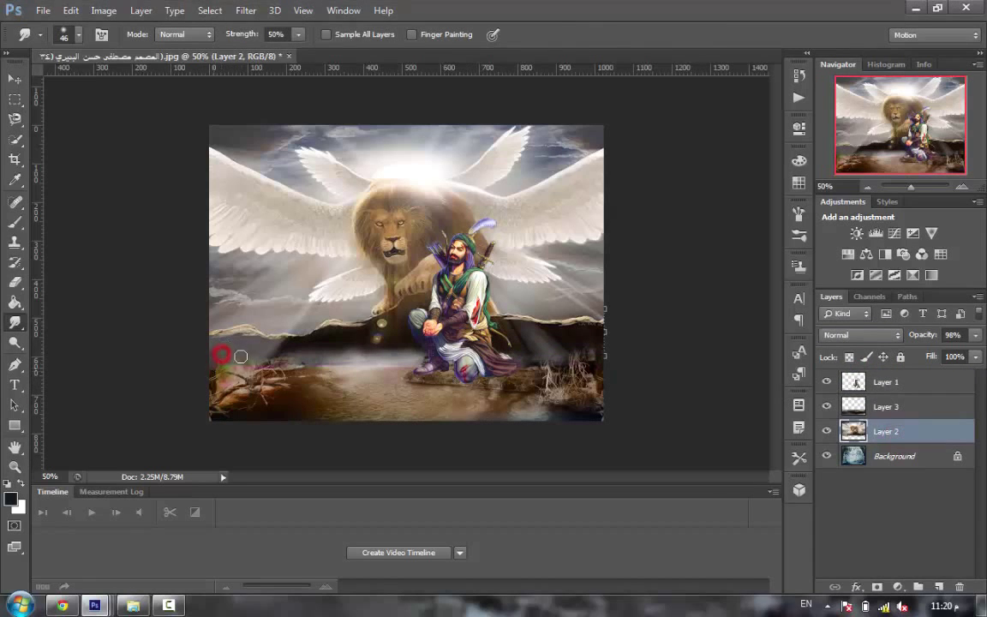
{"action": "left_click_drag", "start_coordinate": [240, 358], "coordinate": [226, 372]}
{"action": "key", "text": "ctrl+plus"}
{"action": "key", "text": "ctrl+plus"}
{"action": "left_click_drag", "start_coordinate": [476, 479], "coordinate": [414, 477]}
{"action": "left_click", "coordinate": [304, 365]}
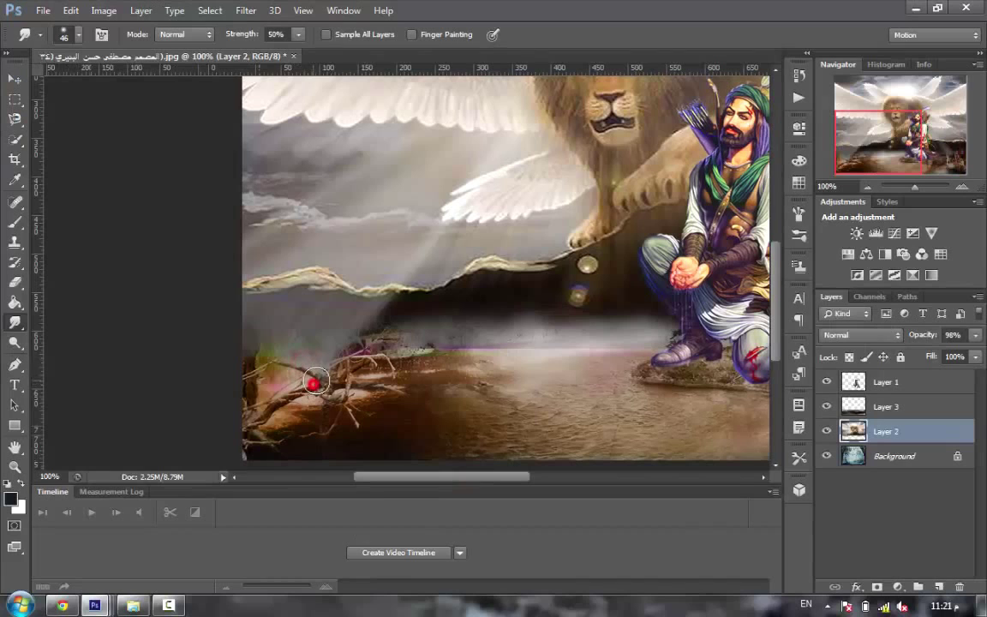
{"action": "left_click_drag", "start_coordinate": [258, 327], "coordinate": [272, 322]}
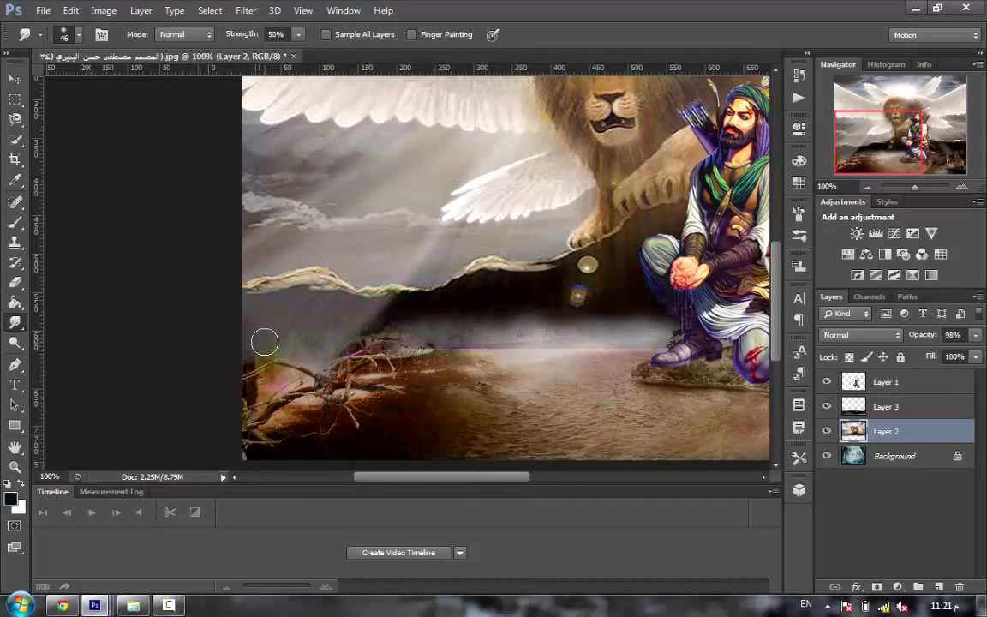
{"action": "left_click", "coordinate": [263, 338]}
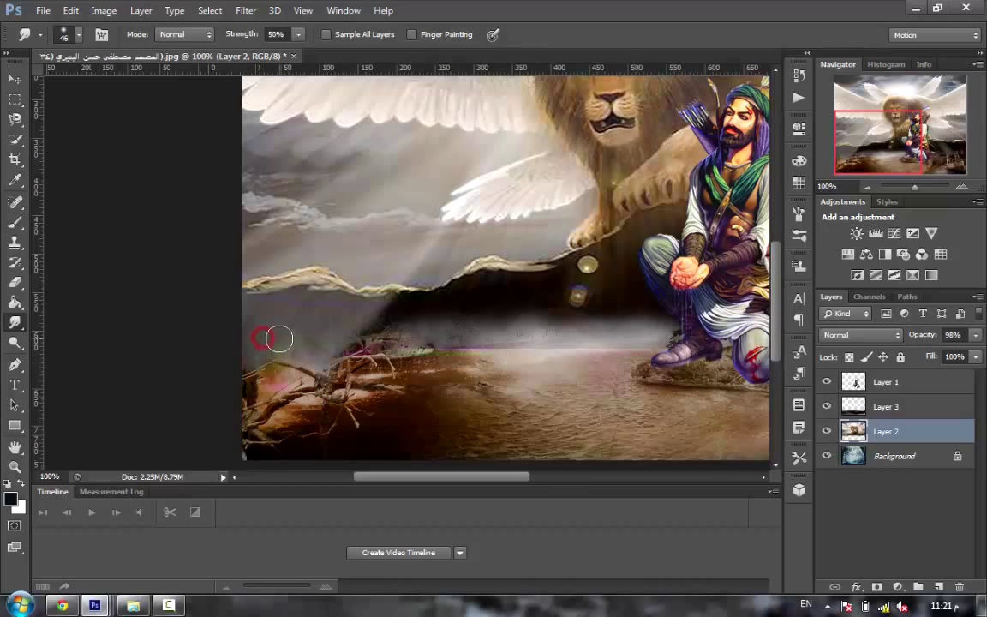
- Smudge the lion layer's lower edge along the misty waterline from the branches to the warrior's foot
{"action": "left_click_drag", "start_coordinate": [420, 481], "coordinate": [461, 480]}
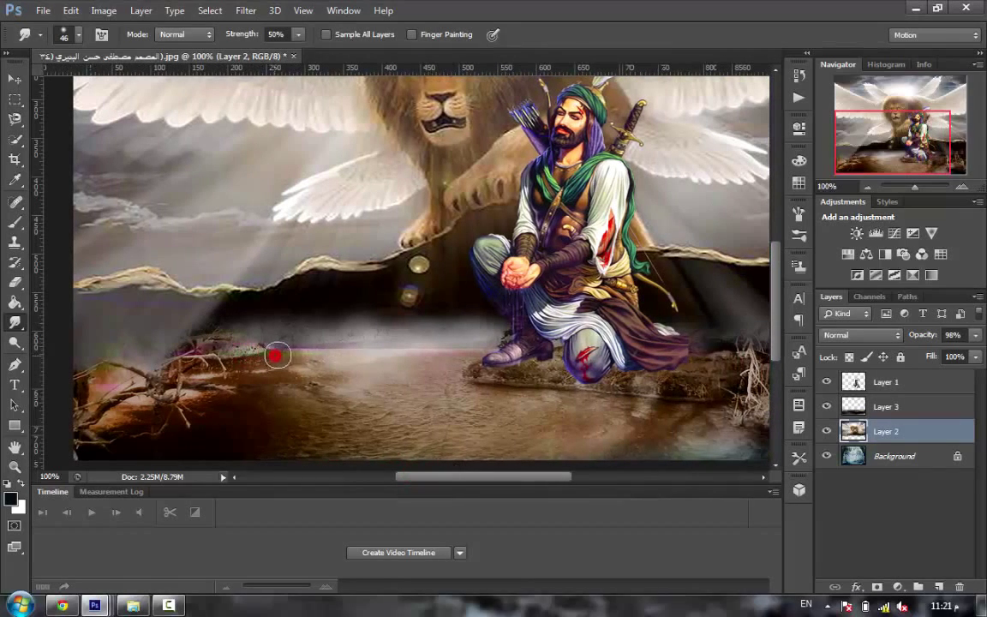
{"action": "left_click", "coordinate": [311, 355]}
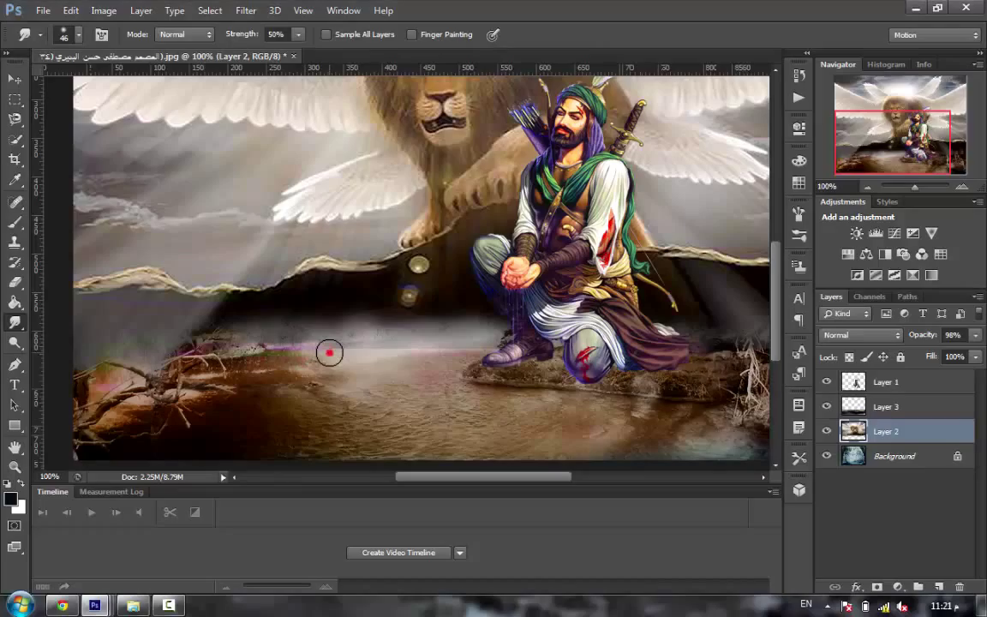
{"action": "left_click", "coordinate": [329, 352]}
{"action": "left_click_drag", "start_coordinate": [366, 345], "coordinate": [428, 358]}
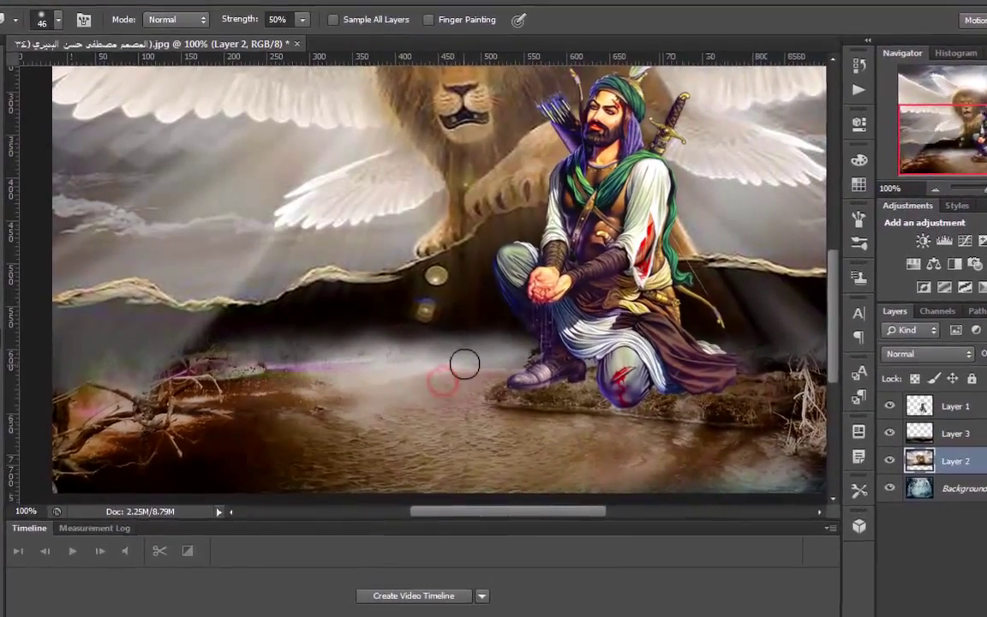
{"action": "left_click", "coordinate": [468, 369]}
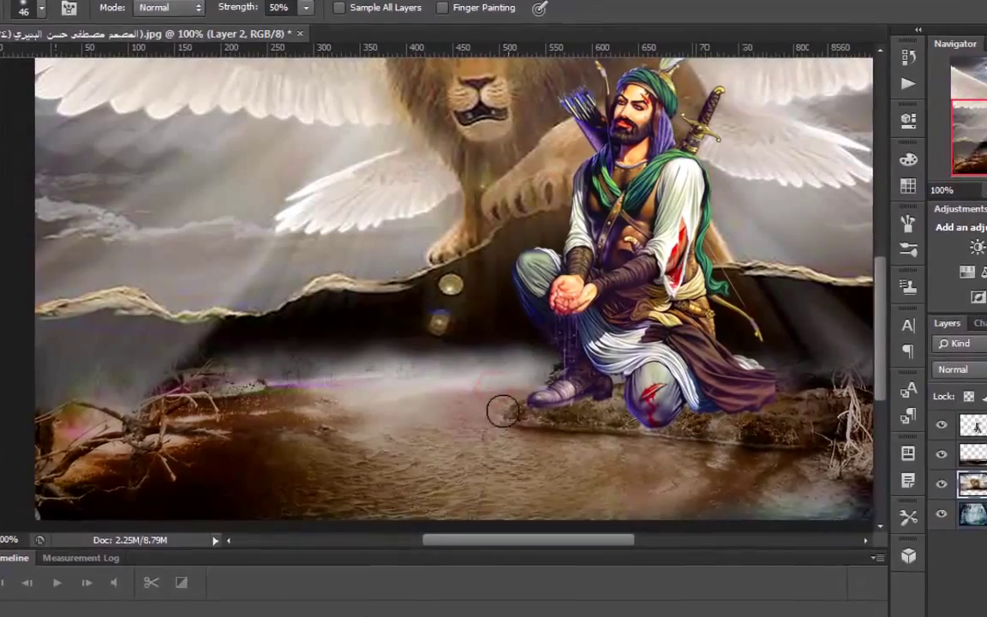
{"action": "mouse_move", "coordinate": [514, 391]}
{"action": "left_mouse_down"}
{"action": "mouse_move", "coordinate": [530, 367]}
{"action": "mouse_move", "coordinate": [558, 360]}
{"action": "left_mouse_up"}
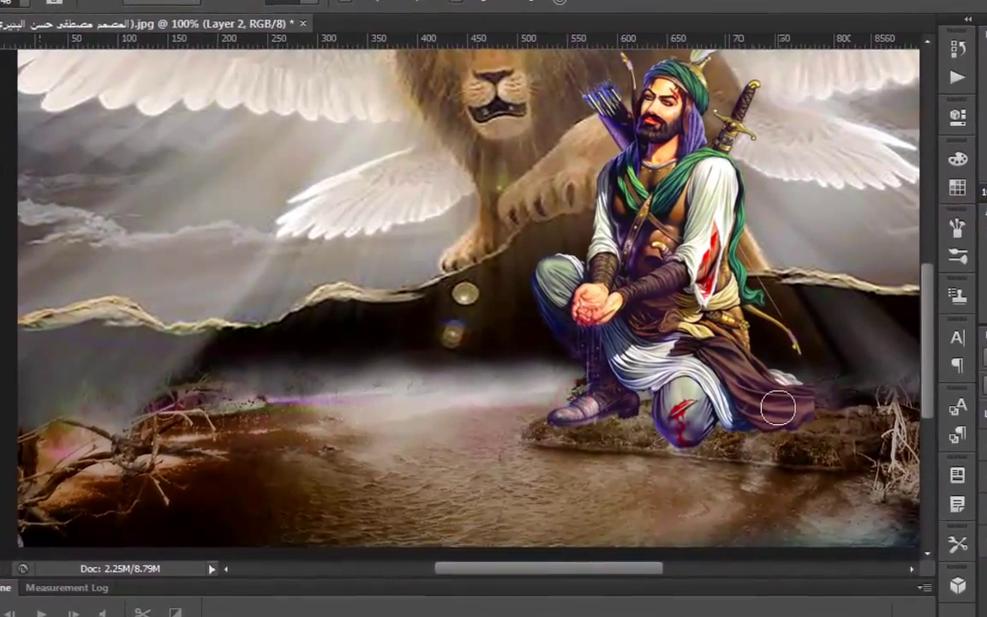
- Smudge the dark hill area between the warrior's trailing cloak and the dry reeds on the lion layer
{"action": "mouse_move", "coordinate": [792, 394]}
{"action": "left_mouse_down"}
{"action": "mouse_move", "coordinate": [838, 373]}
{"action": "mouse_move", "coordinate": [849, 405]}
{"action": "left_mouse_up"}
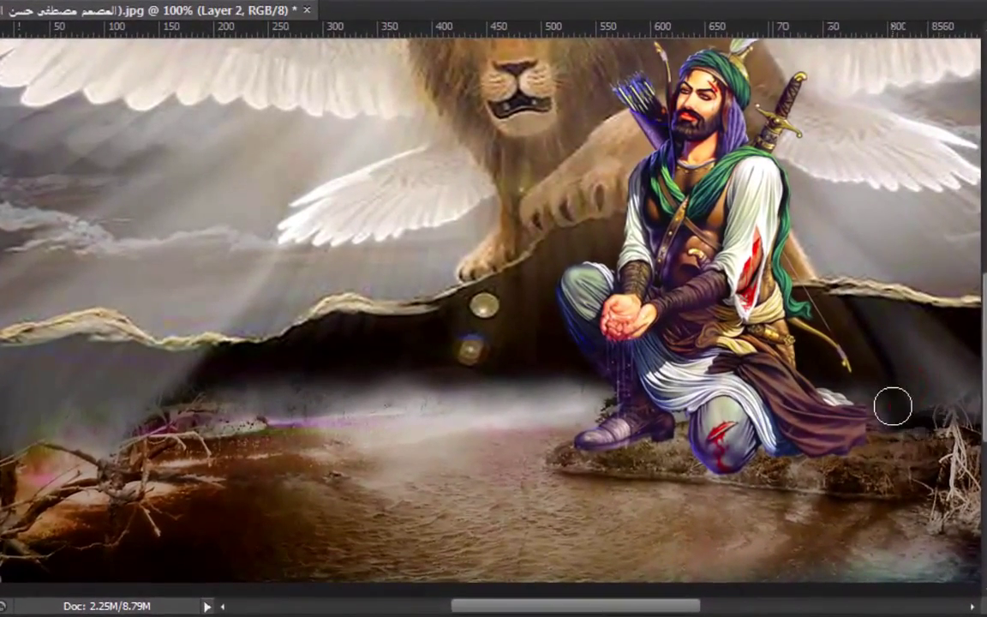
{"action": "left_click", "coordinate": [868, 399]}
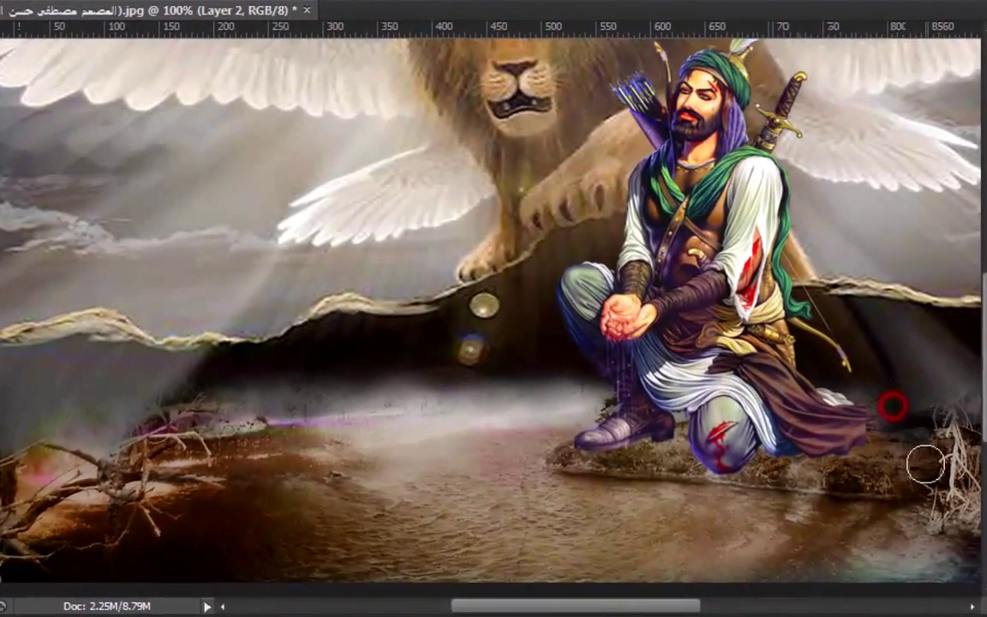
{"action": "left_click", "coordinate": [883, 412]}
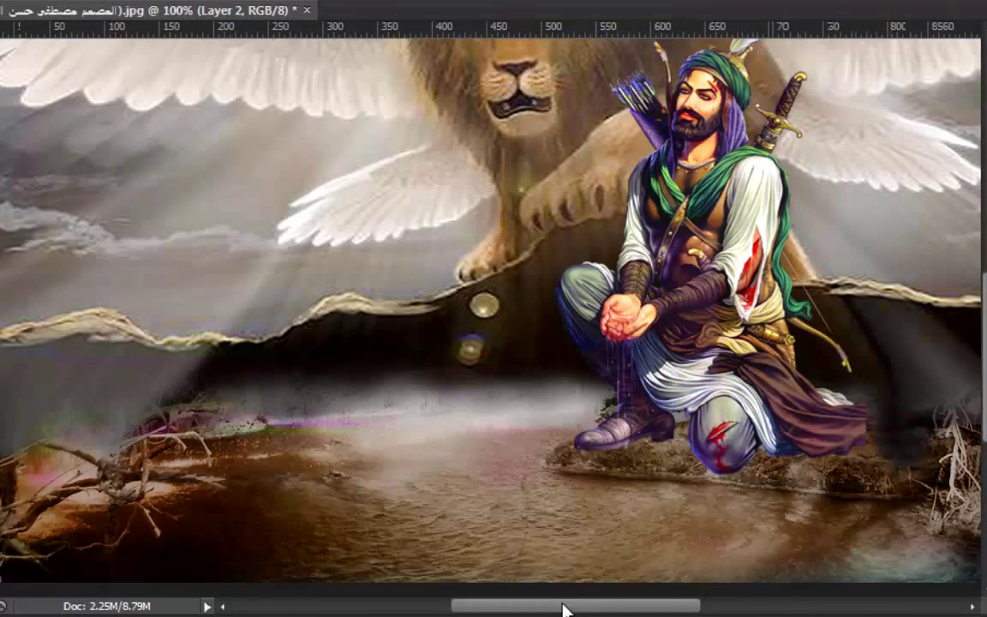
- Smudge the dark hill down over the bank at the canvas's right edge, beside the dry reeds
{"action": "left_click_drag", "start_coordinate": [563, 608], "coordinate": [647, 604]}
{"action": "left_click", "coordinate": [787, 346]}
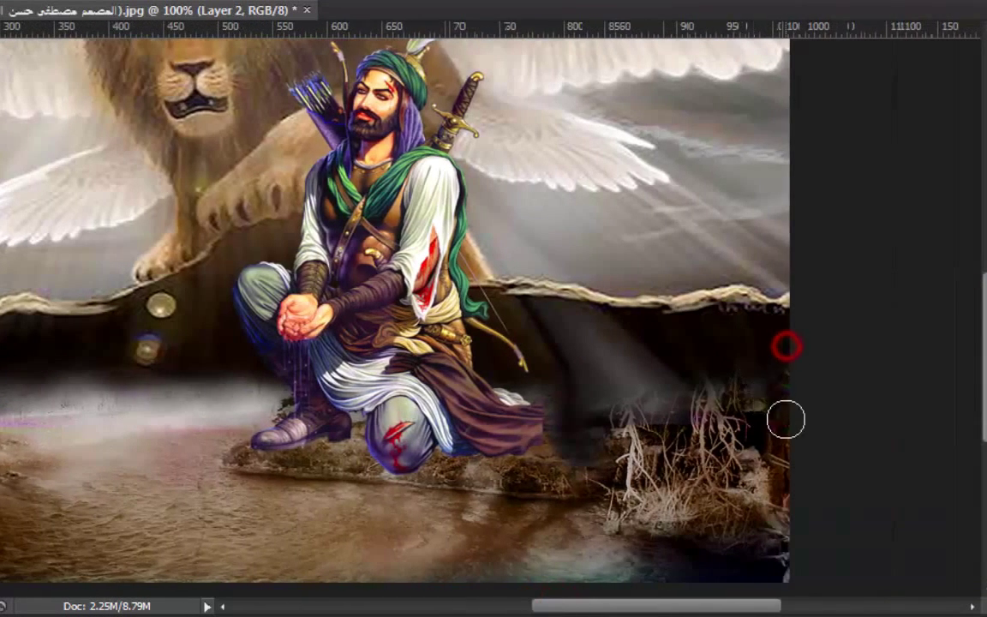
{"action": "left_click", "coordinate": [760, 336]}
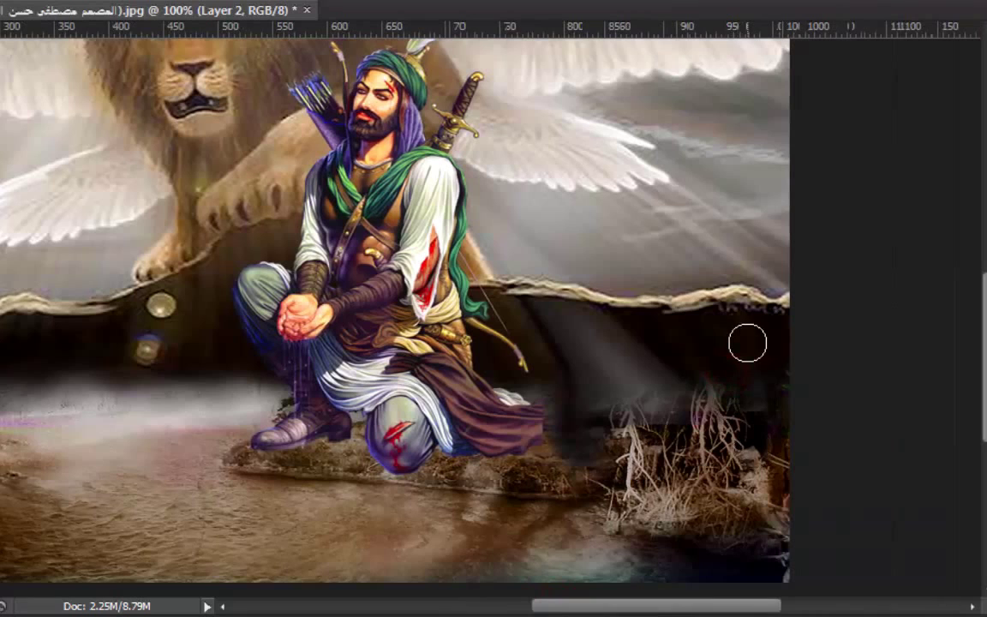
{"action": "left_click", "coordinate": [746, 342]}
{"action": "left_click", "coordinate": [735, 383]}
{"action": "left_click", "coordinate": [756, 377]}
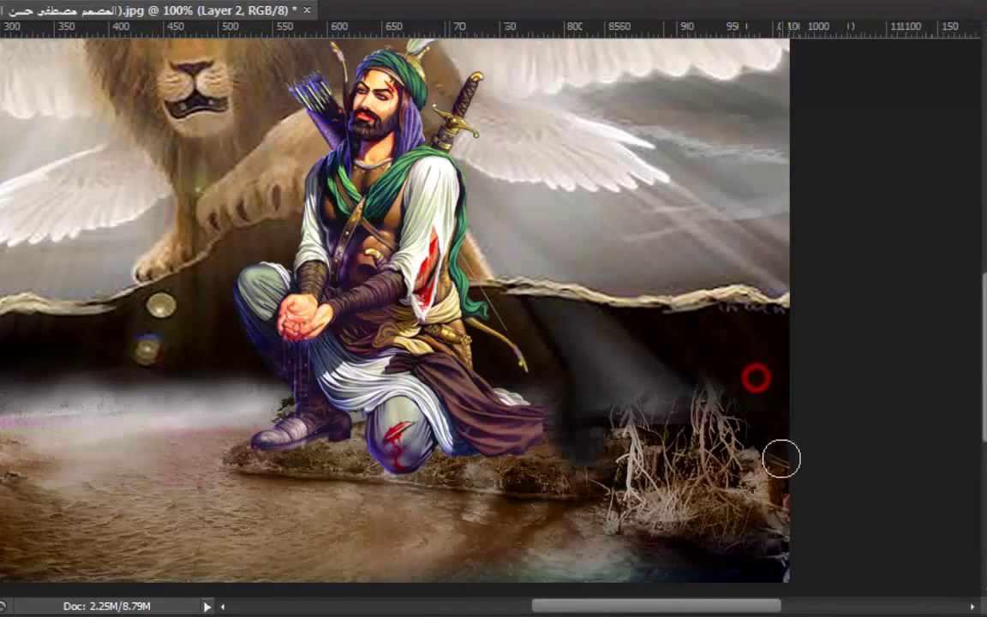
{"action": "left_click_drag", "start_coordinate": [760, 405], "coordinate": [780, 500]}
{"action": "mouse_move", "coordinate": [762, 426]}
{"action": "left_mouse_down"}
{"action": "mouse_move", "coordinate": [776, 495]}
{"action": "mouse_move", "coordinate": [746, 469]}
{"action": "mouse_move", "coordinate": [740, 485]}
{"action": "mouse_move", "coordinate": [764, 489]}
{"action": "mouse_move", "coordinate": [771, 505]}
{"action": "left_mouse_up"}
{"action": "left_click", "coordinate": [758, 478]}
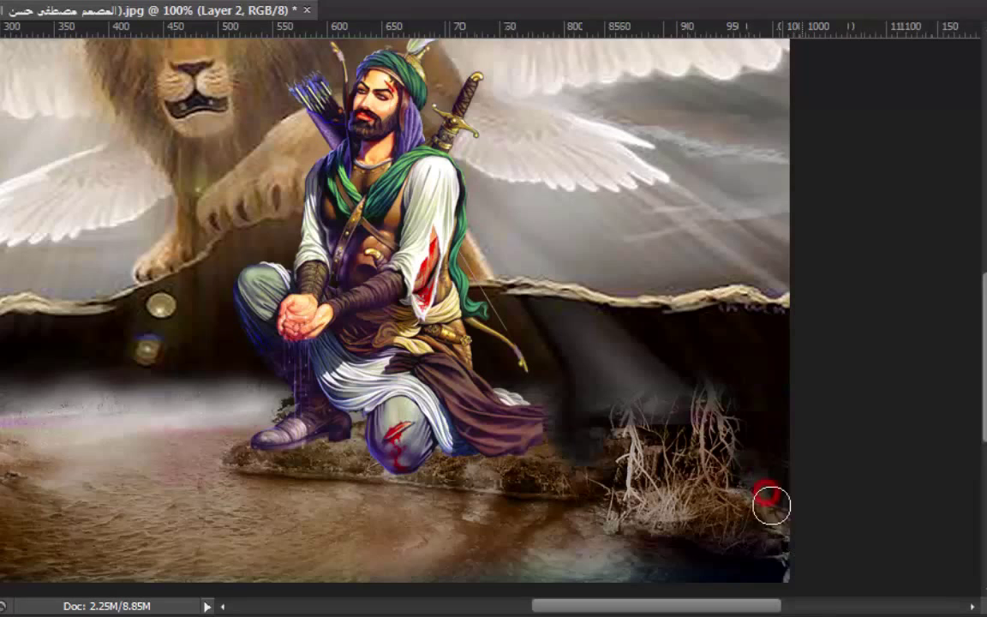
{"action": "left_click", "coordinate": [749, 491]}
- Smudge the lower end of the light ray between the dry reed stems to soften its edge
{"action": "left_click", "coordinate": [656, 427]}
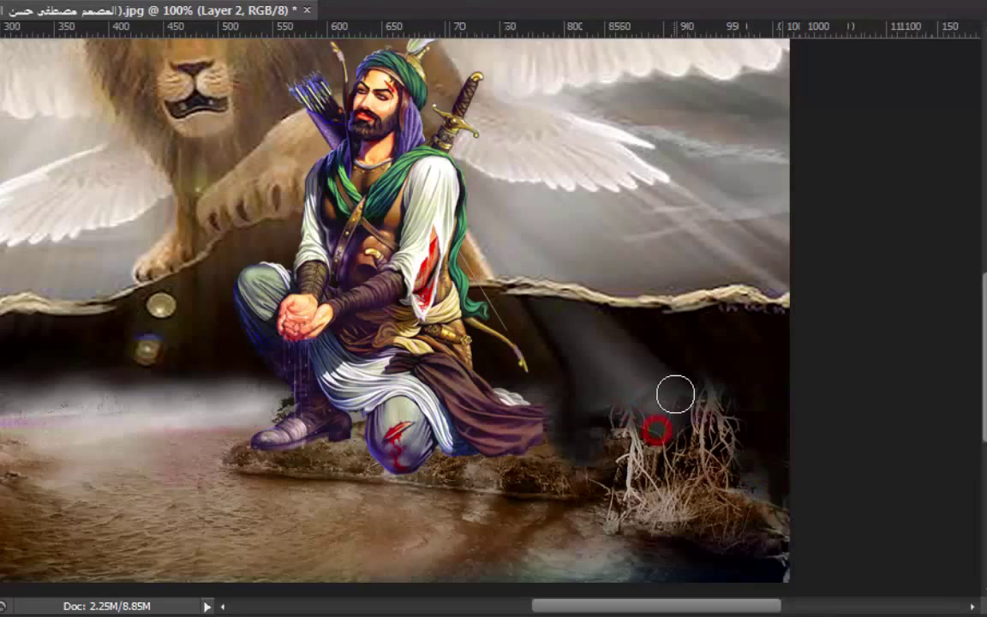
{"action": "left_click", "coordinate": [676, 394]}
{"action": "left_click", "coordinate": [643, 409]}
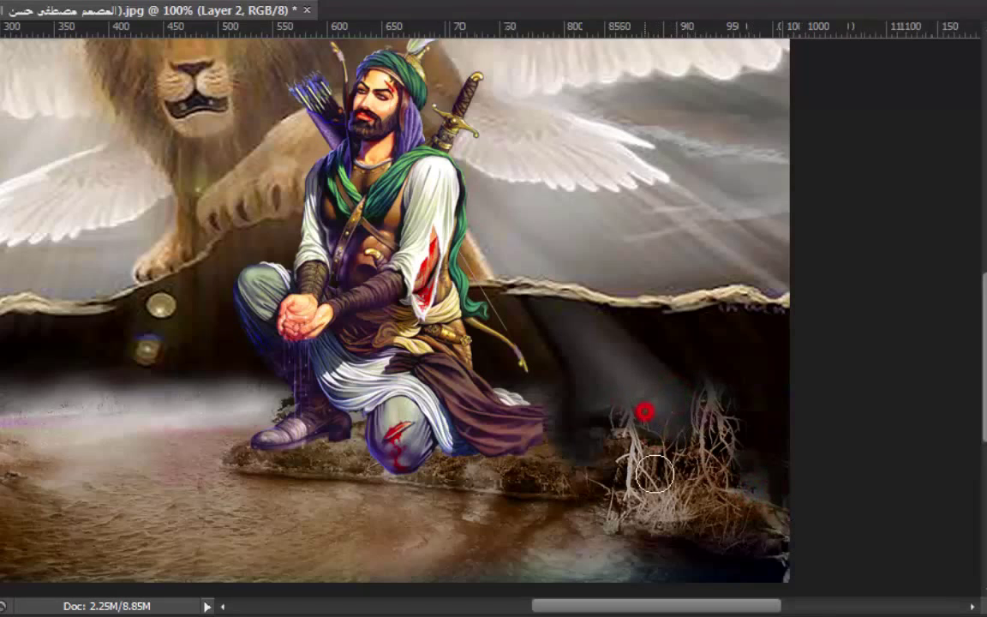
{"action": "left_click", "coordinate": [687, 419]}
{"action": "left_click", "coordinate": [672, 450]}
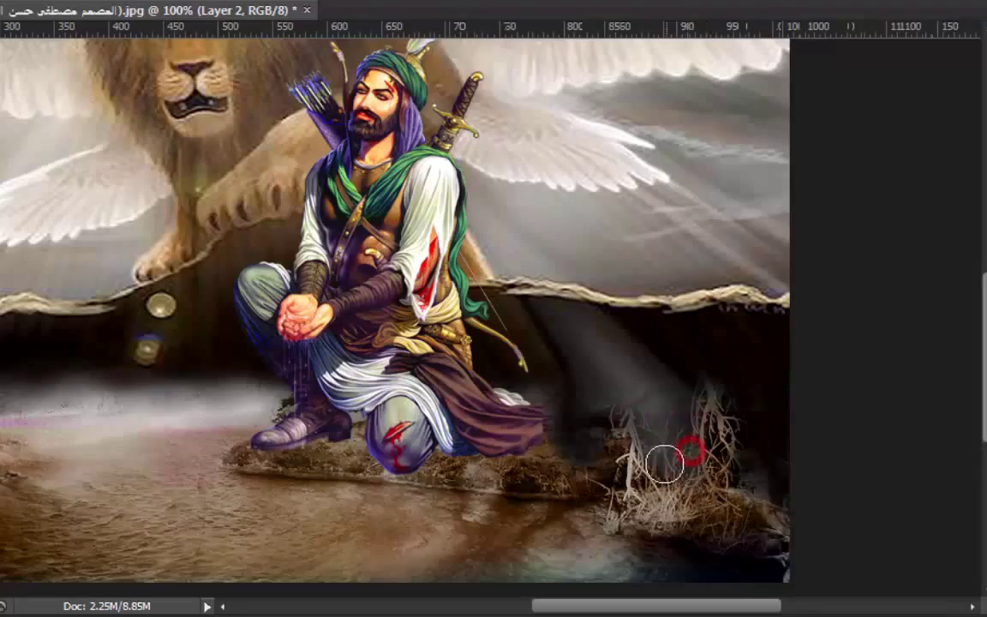
- Smudge the lion layer's background around the tip of the warrior's trailing cloak
{"action": "left_click", "coordinate": [542, 415]}
{"action": "left_click", "coordinate": [519, 385]}
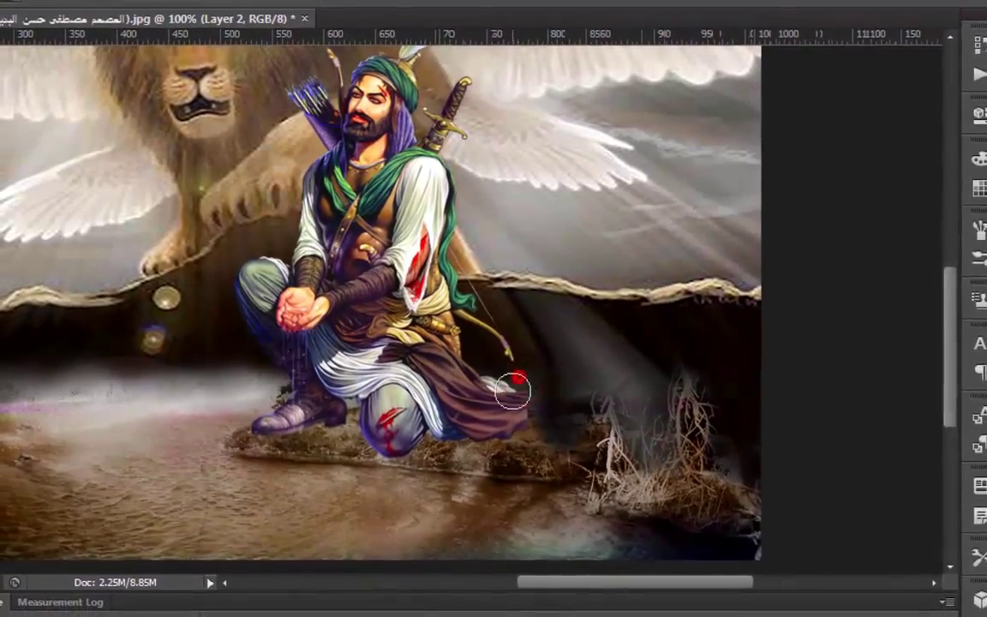
{"action": "left_click", "coordinate": [528, 380]}
{"action": "left_click", "coordinate": [526, 386]}
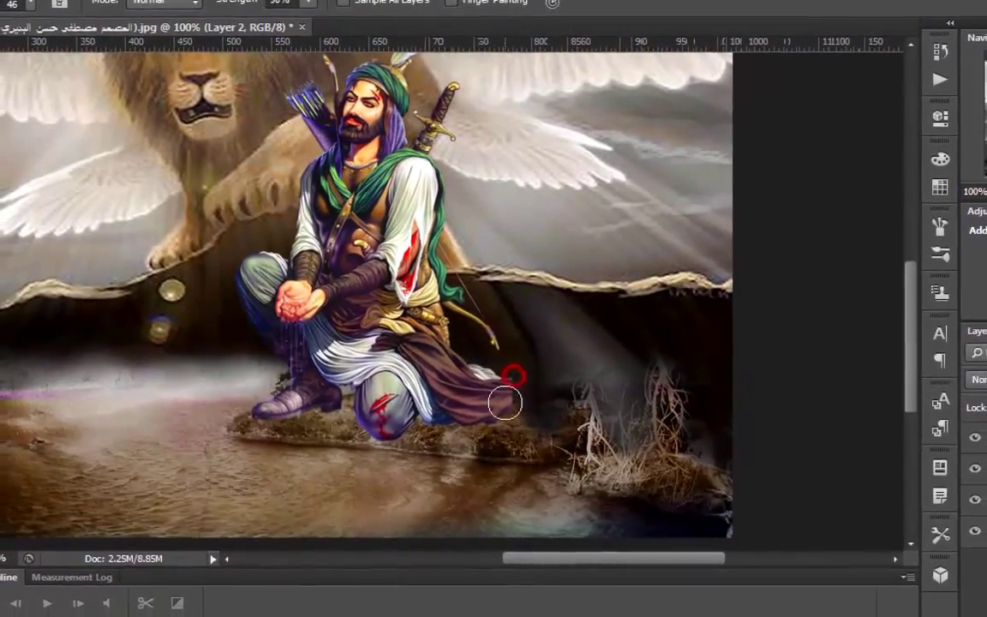
{"action": "left_click", "coordinate": [518, 413]}
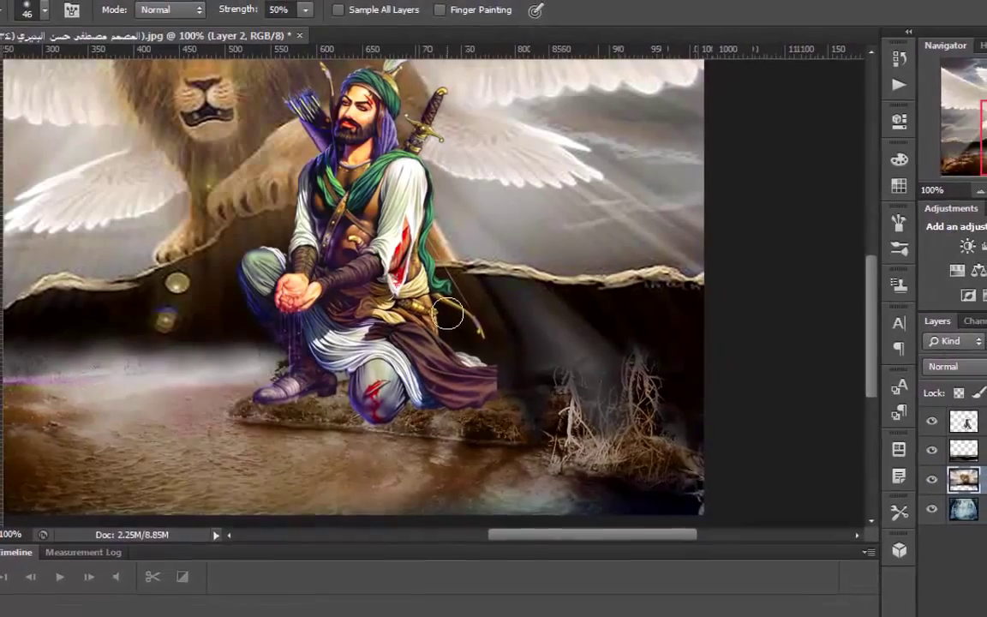
{"action": "left_click", "coordinate": [490, 359]}
- Smudge the straight cut-off edge of the cloak on the warrior layer to soften its tip
{"action": "left_click", "coordinate": [976, 425]}
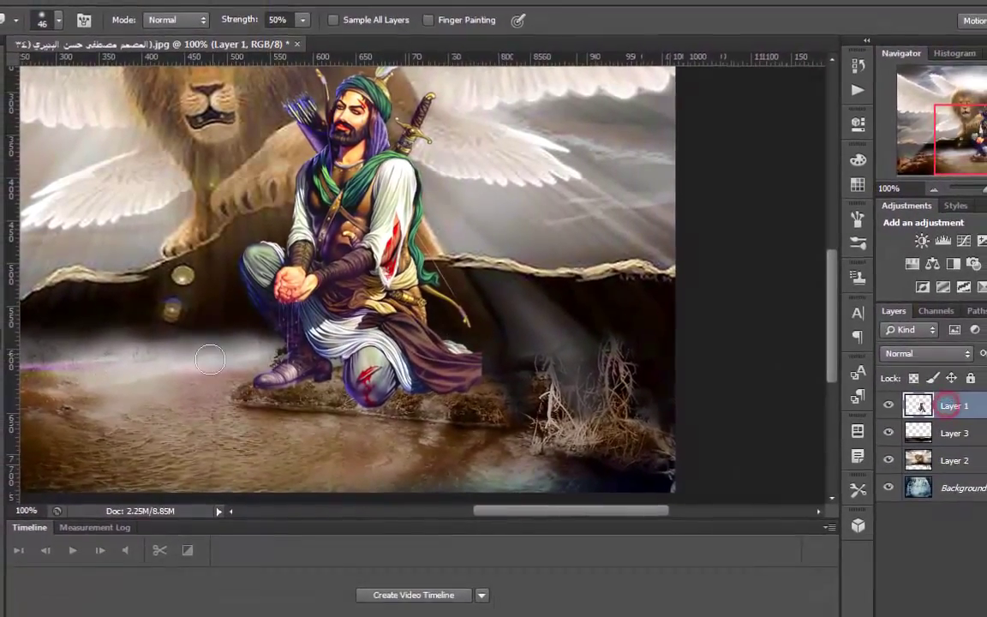
{"action": "left_click_drag", "start_coordinate": [482, 367], "coordinate": [493, 368]}
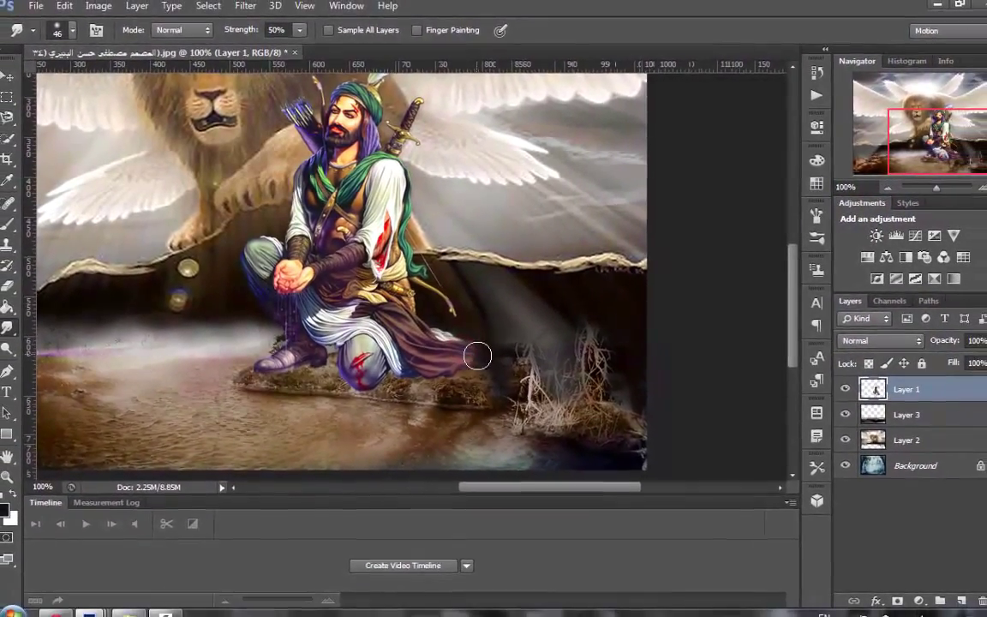
{"action": "left_click", "coordinate": [478, 351]}
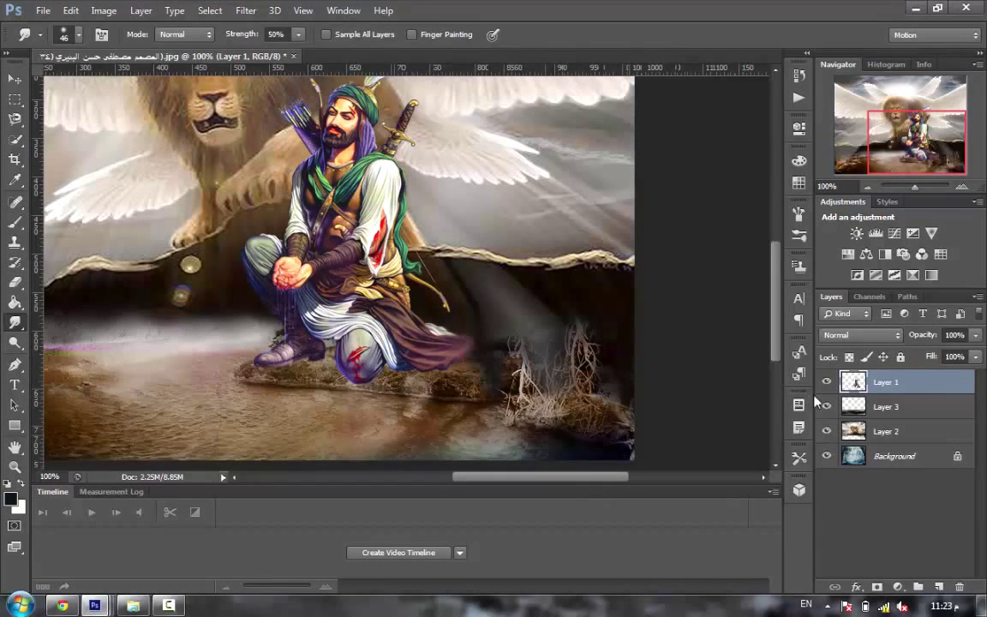
- Add a Color Balance adjustment with midtones red +41, green +21 and blue +59 above the warrior layer, plus a Brightness/Contrast adjustment
{"action": "left_click", "coordinate": [878, 410]}
{"action": "key", "text": "ctrl+minus"}
{"action": "key", "text": "ctrl+minus"}
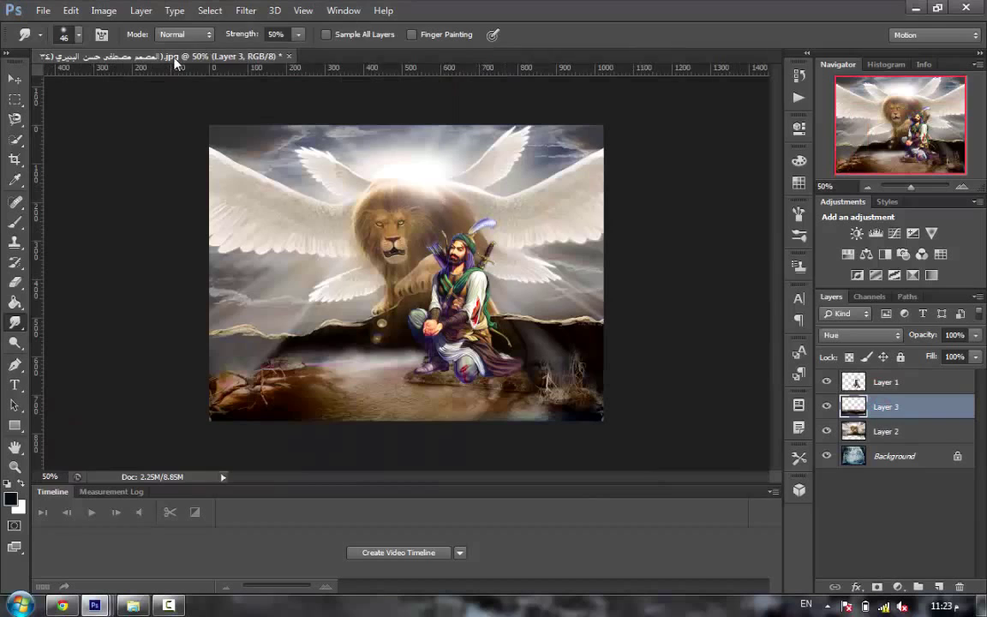
{"action": "left_click_drag", "start_coordinate": [174, 58], "coordinate": [181, 78]}
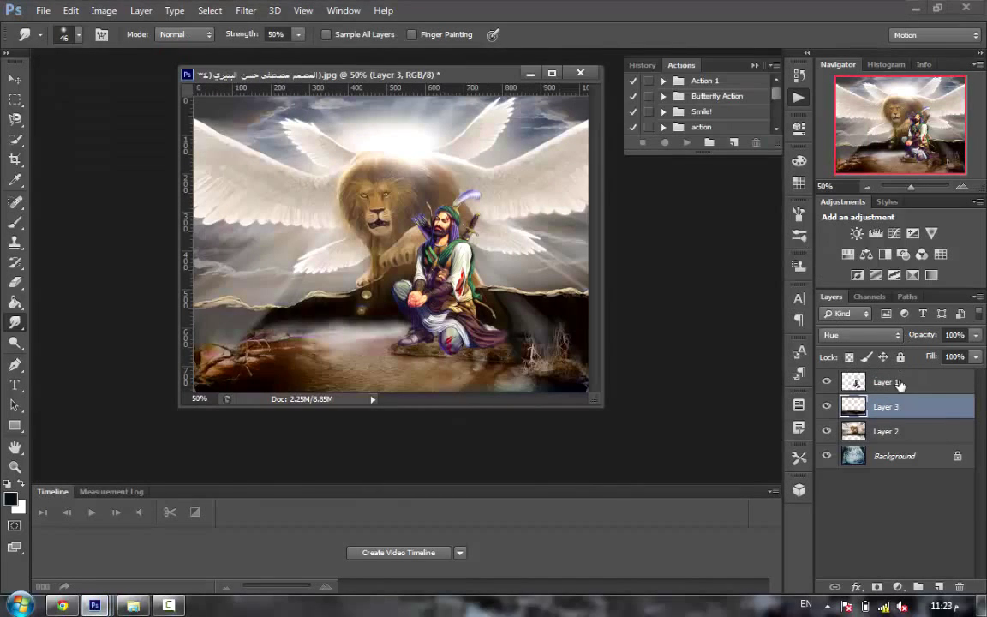
{"action": "left_click", "coordinate": [900, 383]}
{"action": "left_click", "coordinate": [867, 253]}
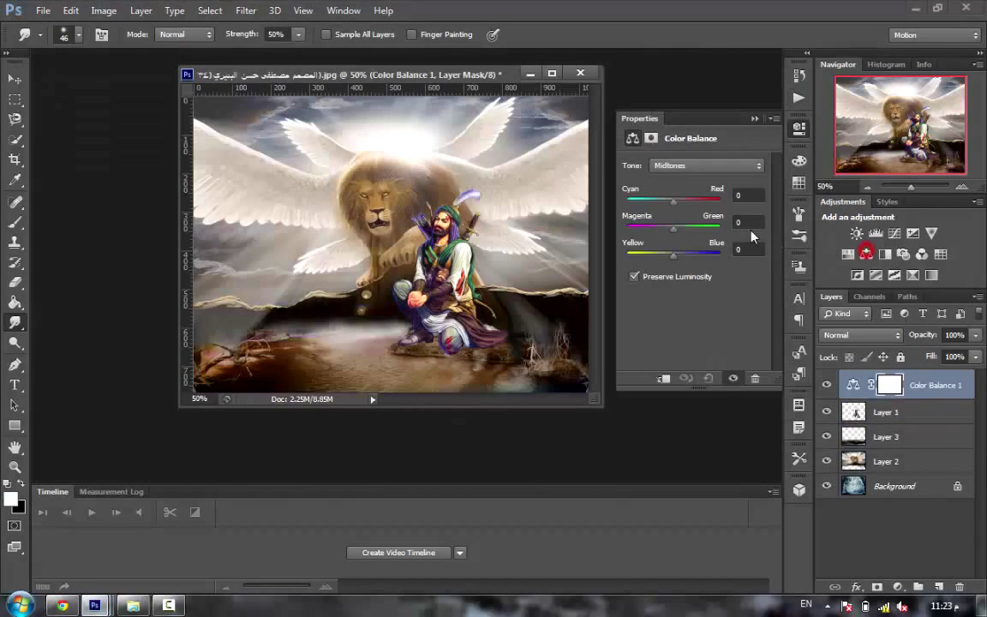
{"action": "left_click_drag", "start_coordinate": [676, 200], "coordinate": [692, 200]}
{"action": "left_click_drag", "start_coordinate": [673, 228], "coordinate": [690, 256]}
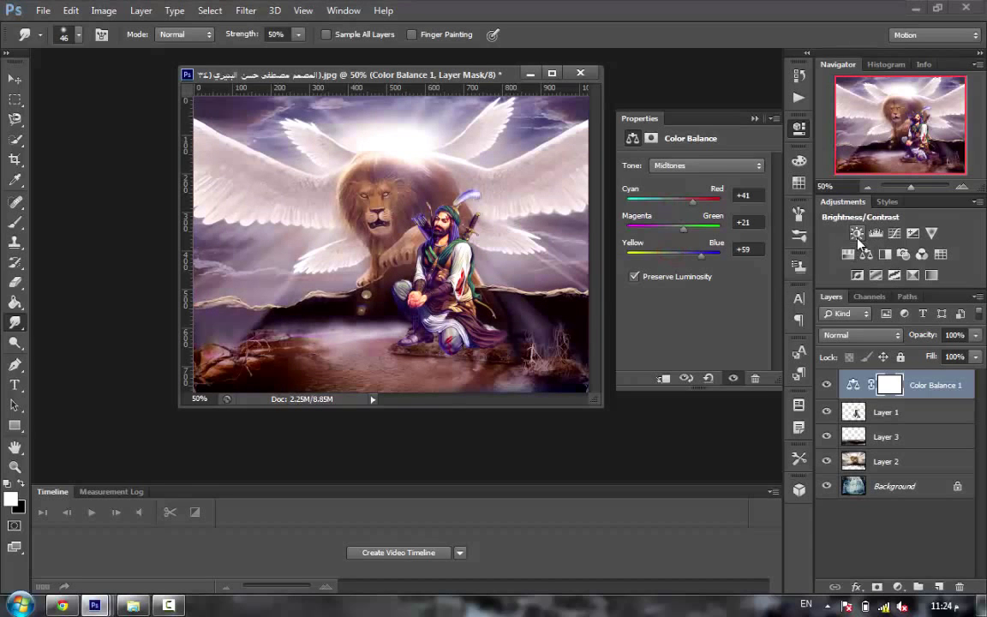
{"action": "left_click", "coordinate": [857, 233]}
{"action": "left_click_drag", "start_coordinate": [687, 203], "coordinate": [692, 202]}
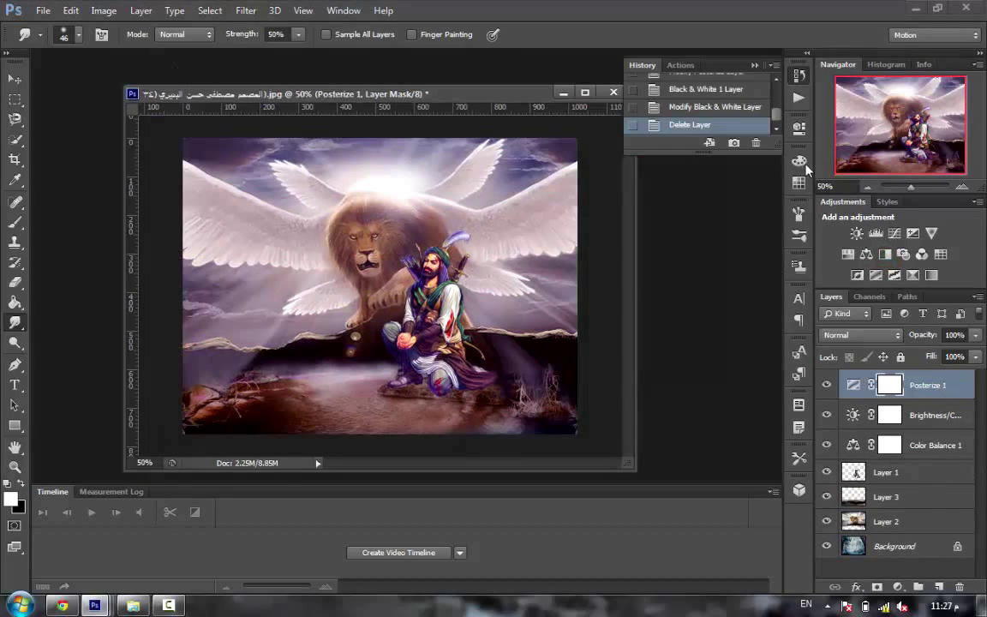
{"action": "left_click", "coordinate": [800, 77]}
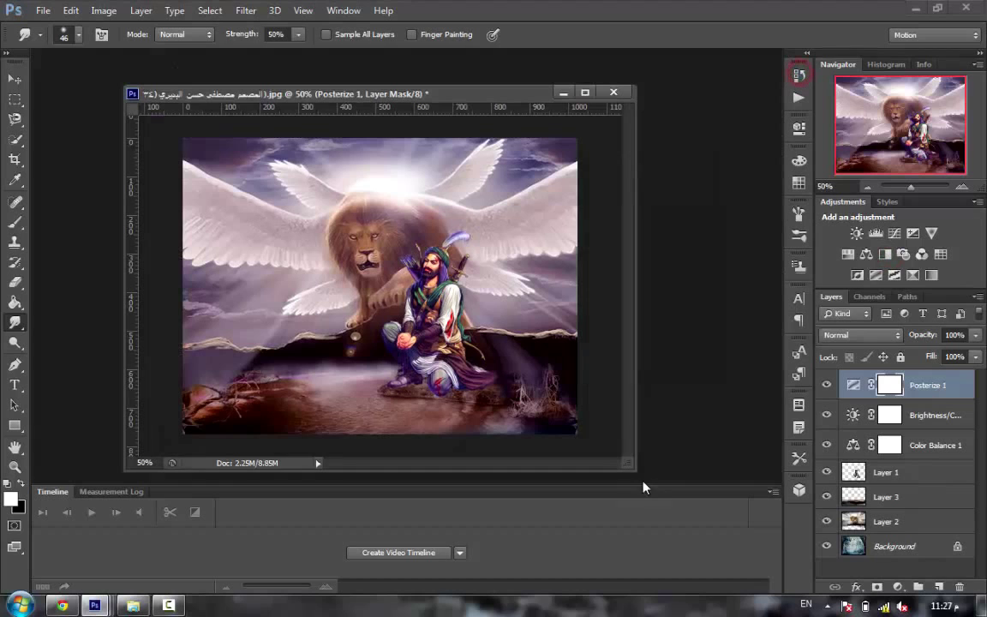
{"action": "left_click_drag", "start_coordinate": [634, 470], "coordinate": [654, 476]}
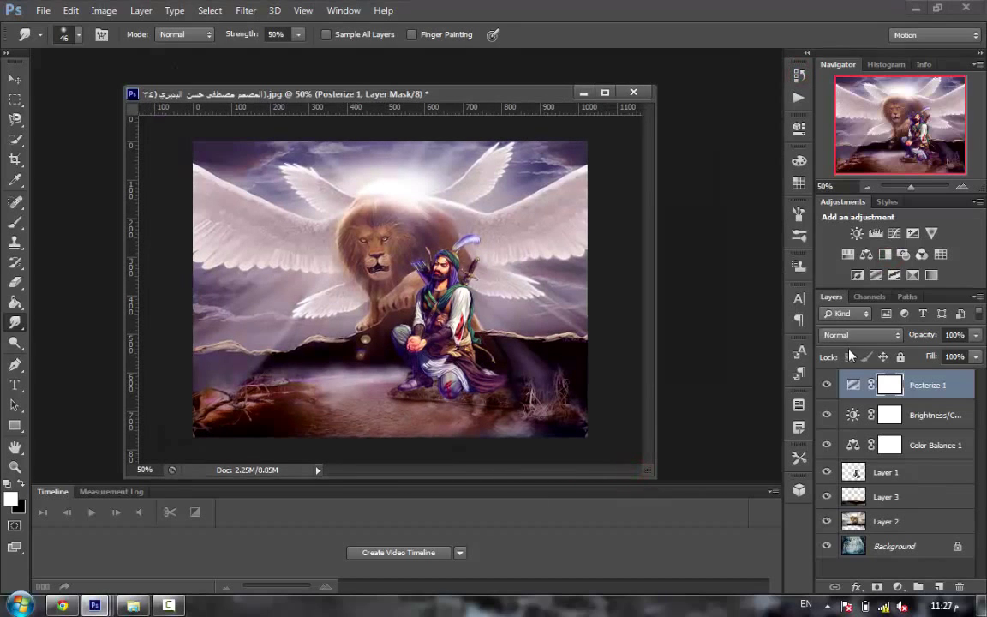
{"action": "left_click", "coordinate": [857, 335]}
{"action": "left_click", "coordinate": [748, 337]}
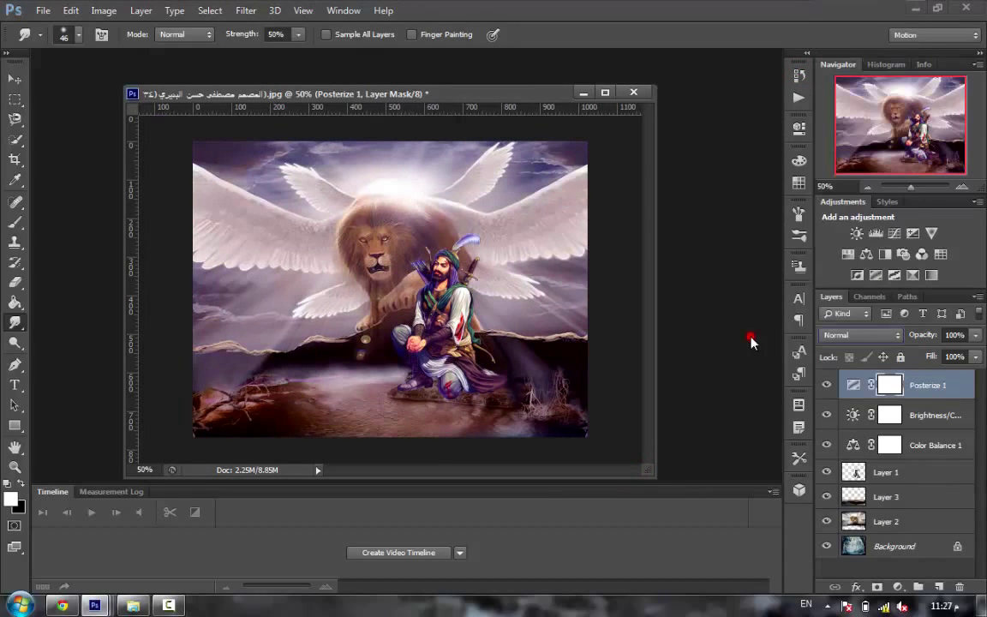
- Add a Levels adjustment above the Posterize layer and move its midtone slider to darken the image
{"action": "left_click", "coordinate": [874, 232]}
{"action": "left_click", "coordinate": [762, 276]}
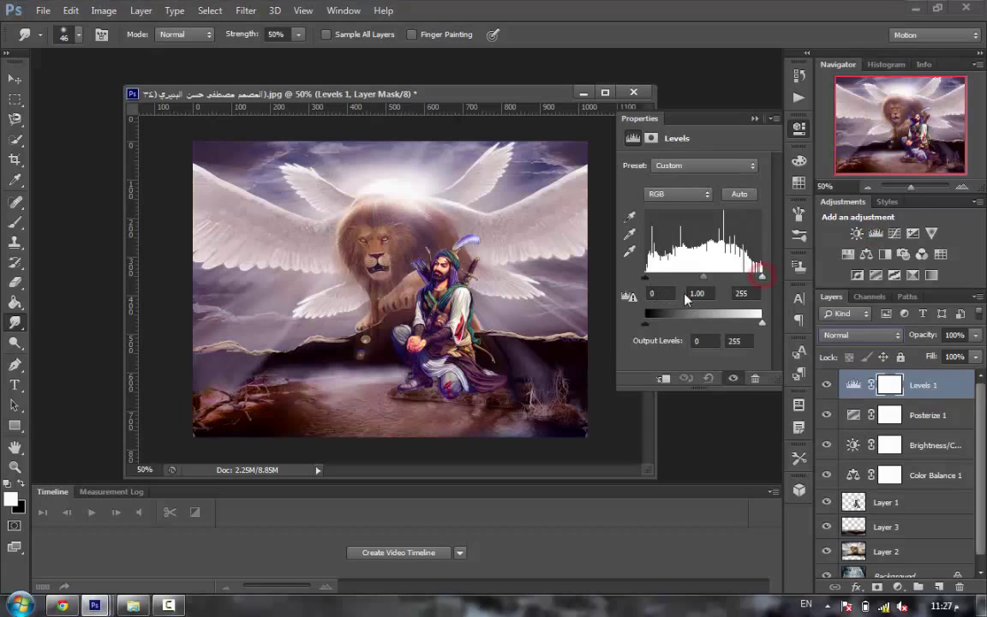
{"action": "left_click_drag", "start_coordinate": [704, 278], "coordinate": [711, 278]}
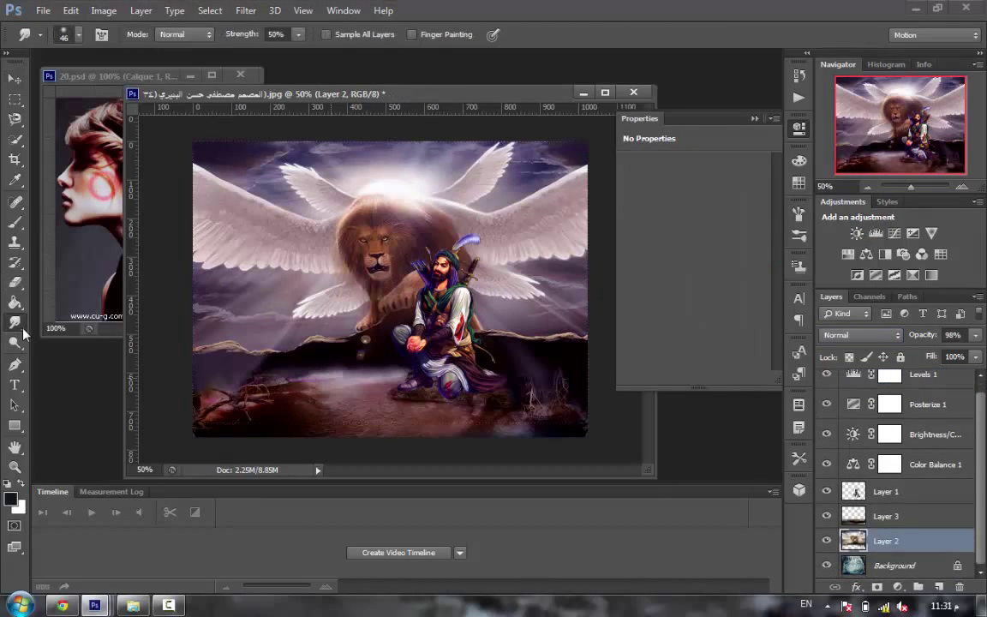
- Reduce the Smudge brush size to 24 px and smudge the mist's edge at the waterline on the lion layer
{"action": "key", "text": "bracketleft"}
{"action": "key", "text": "bracketleft"}
{"action": "key", "text": "bracketleft"}
{"action": "key", "text": "bracketleft"}
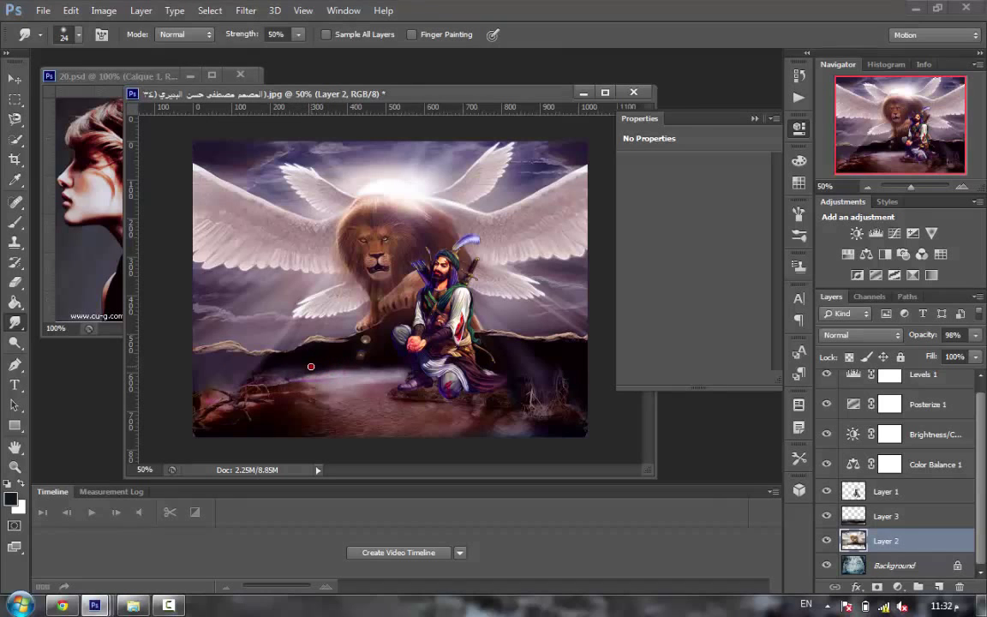
{"action": "left_click", "coordinate": [775, 104]}
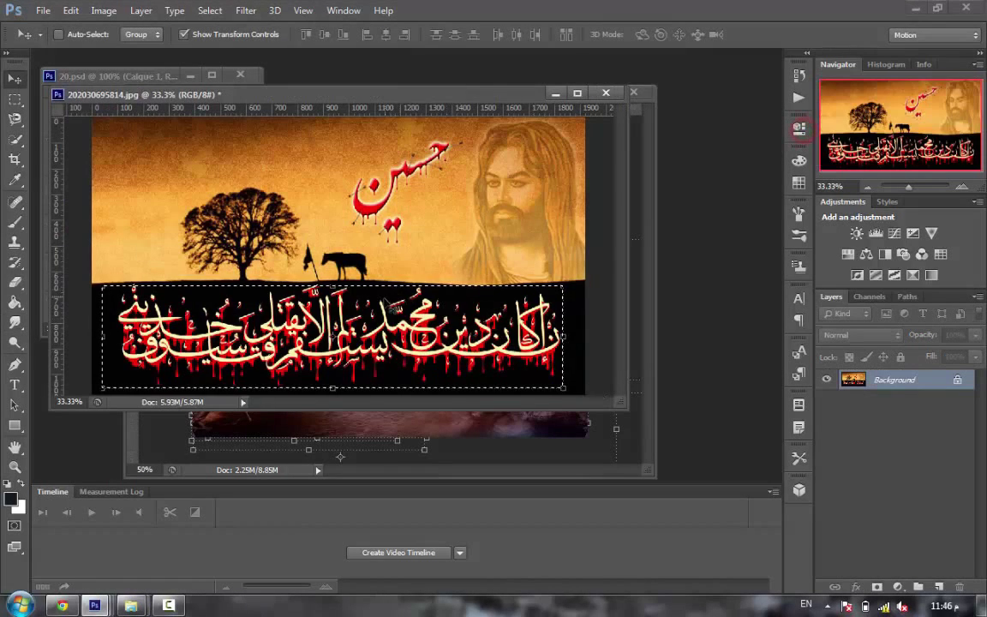
- Bring the selected calligraphy into the lion composition and scale it to about 504 × 150 px in the image's lower-left corner
{"action": "left_click_drag", "start_coordinate": [462, 419], "coordinate": [480, 427]}
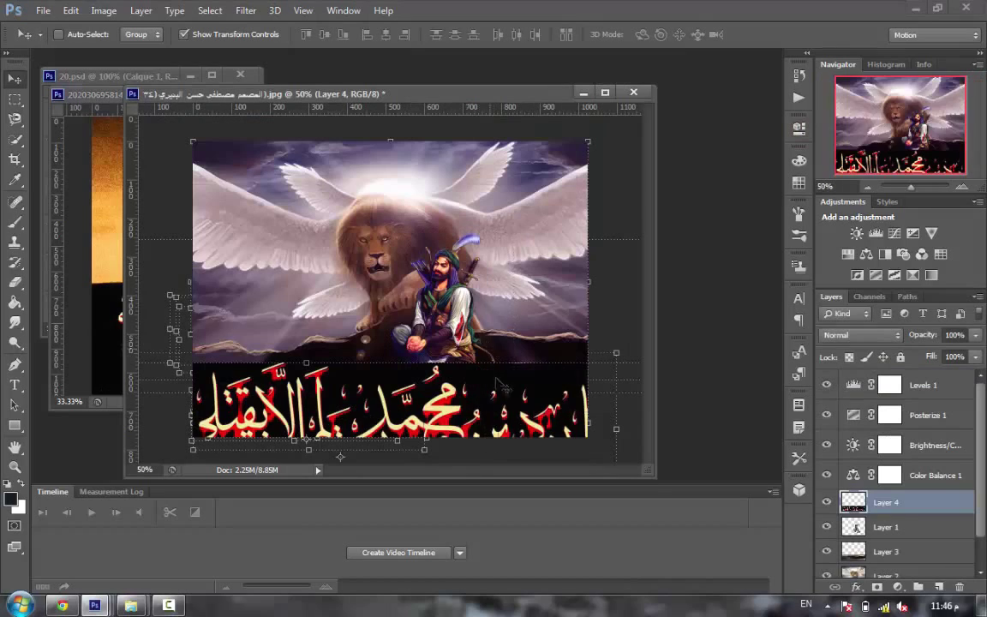
{"action": "left_click_drag", "start_coordinate": [443, 370], "coordinate": [329, 279]}
{"action": "left_click_drag", "start_coordinate": [548, 266], "coordinate": [390, 377]}
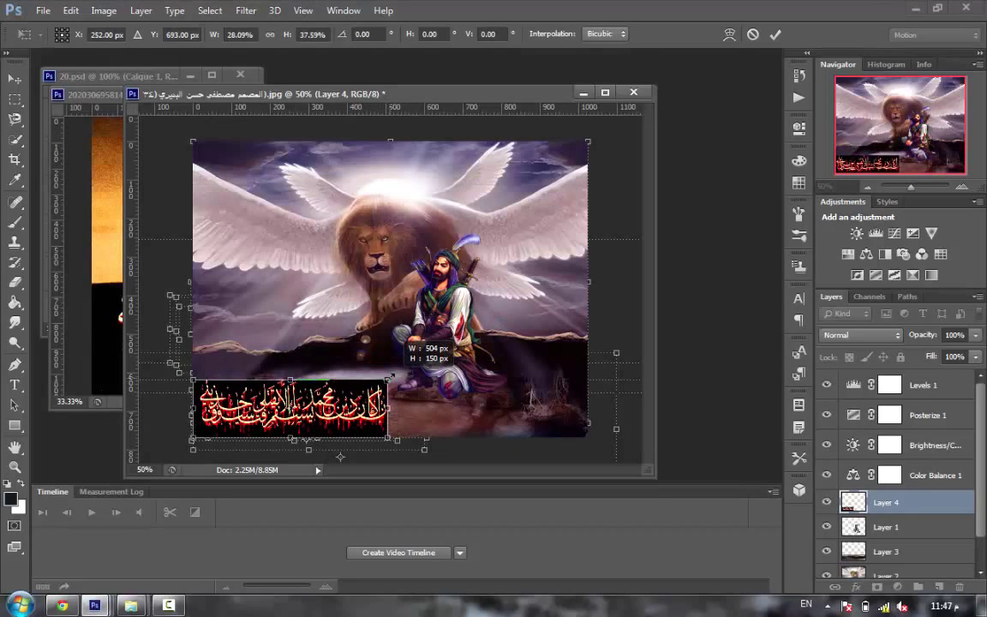
{"action": "left_click", "coordinate": [774, 34]}
- Set the calligraphy layer's blend mode to Linear Dodge (Add) to blend its black background into the scene
{"action": "left_click", "coordinate": [848, 335]}
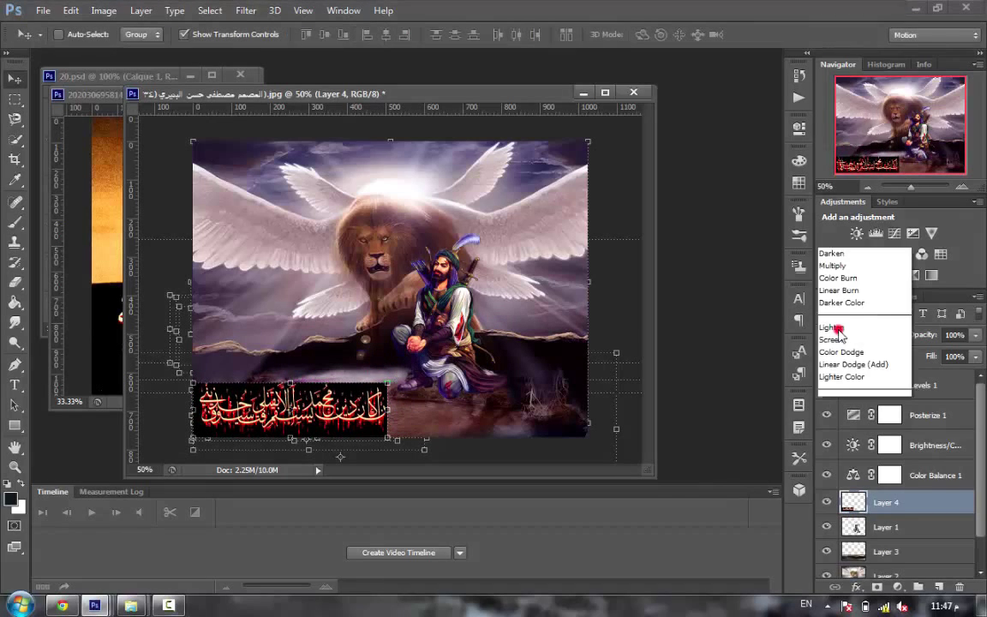
{"action": "left_click", "coordinate": [843, 352]}
{"action": "key", "text": "shift+plus"}
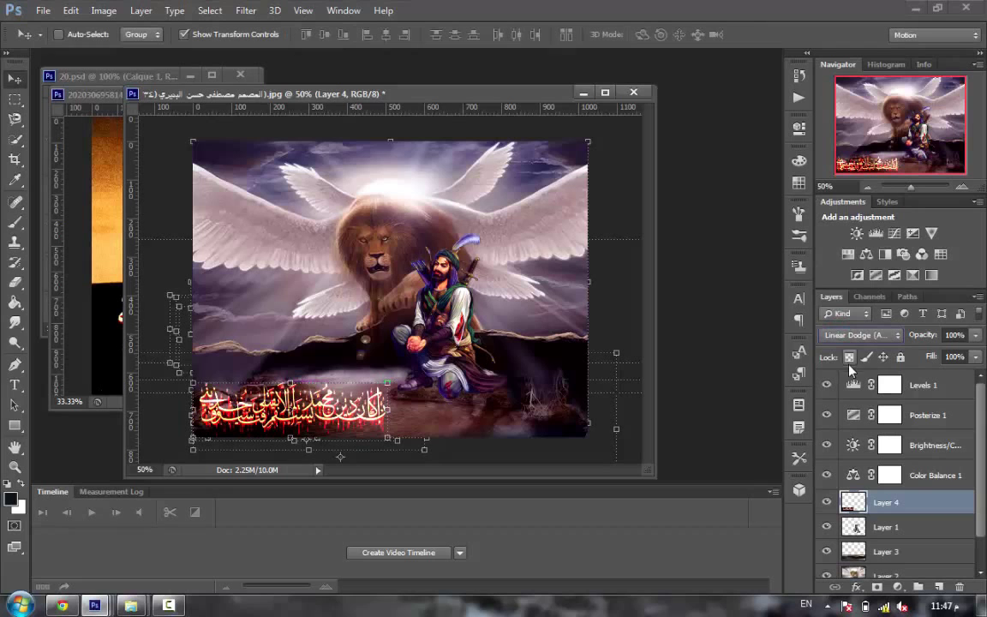
- Apply the Corona filter with a red glow drawn only outside the selection to the calligraphy layer
{"action": "left_click", "coordinate": [246, 10]}
{"action": "mouse_move", "coordinate": [341, 313]}
{"action": "left_click", "coordinate": [474, 313]}
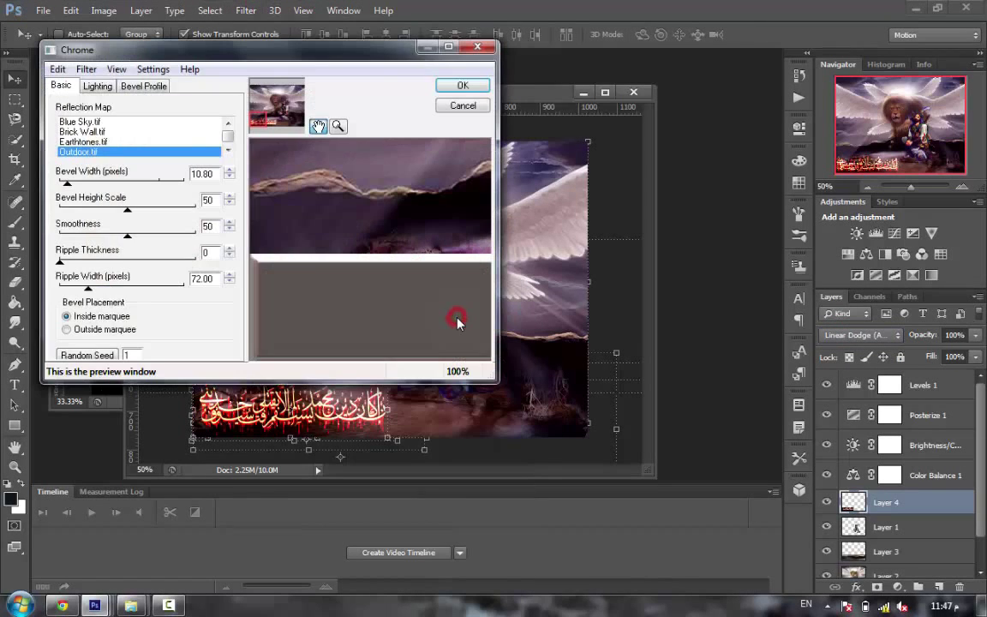
{"action": "left_click", "coordinate": [85, 68]}
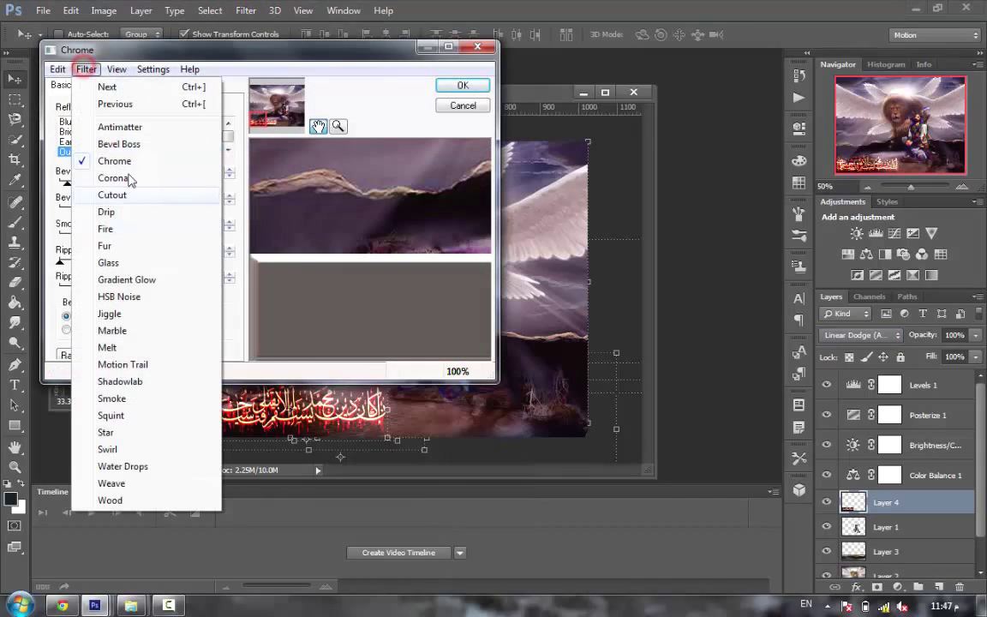
{"action": "left_click", "coordinate": [132, 178]}
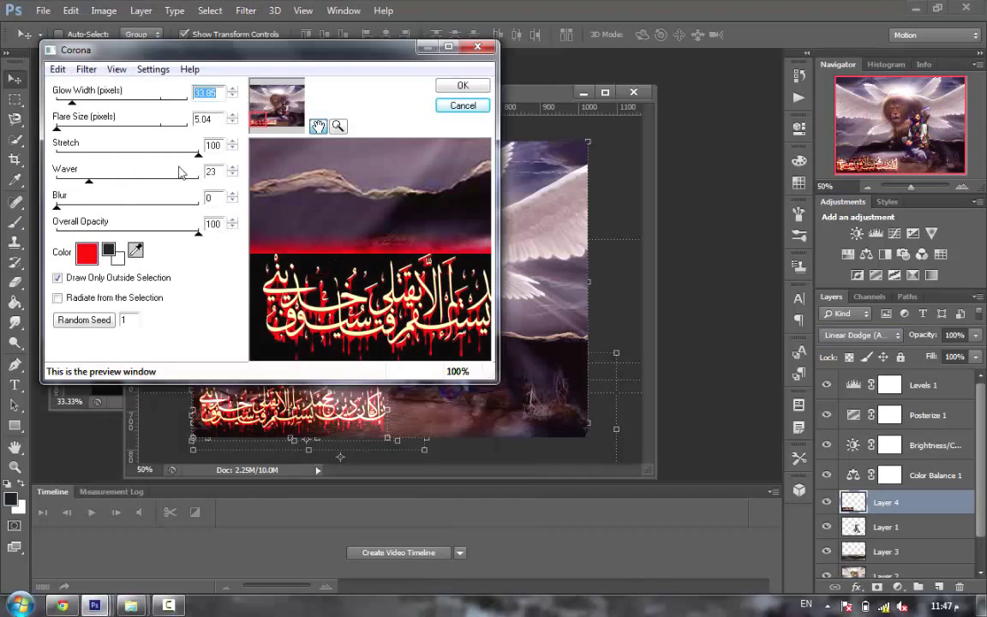
{"action": "left_click", "coordinate": [481, 89]}
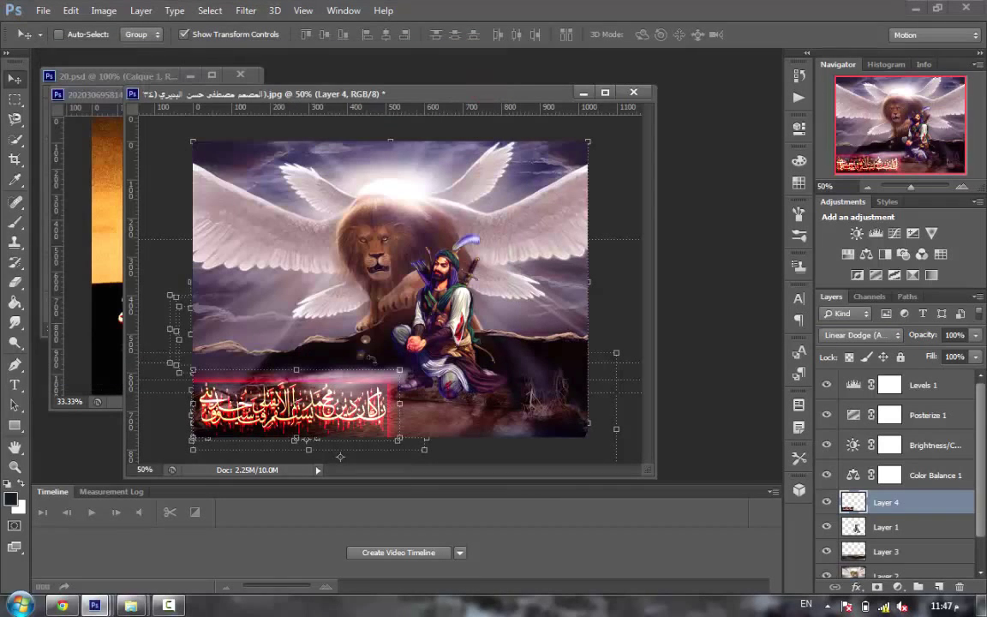
- Reduce the height and then the overall size of the glowing calligraphy, keeping it in the image's lower-left corner
{"action": "key", "text": "ctrl+t"}
{"action": "left_click_drag", "start_coordinate": [297, 370], "coordinate": [297, 377]}
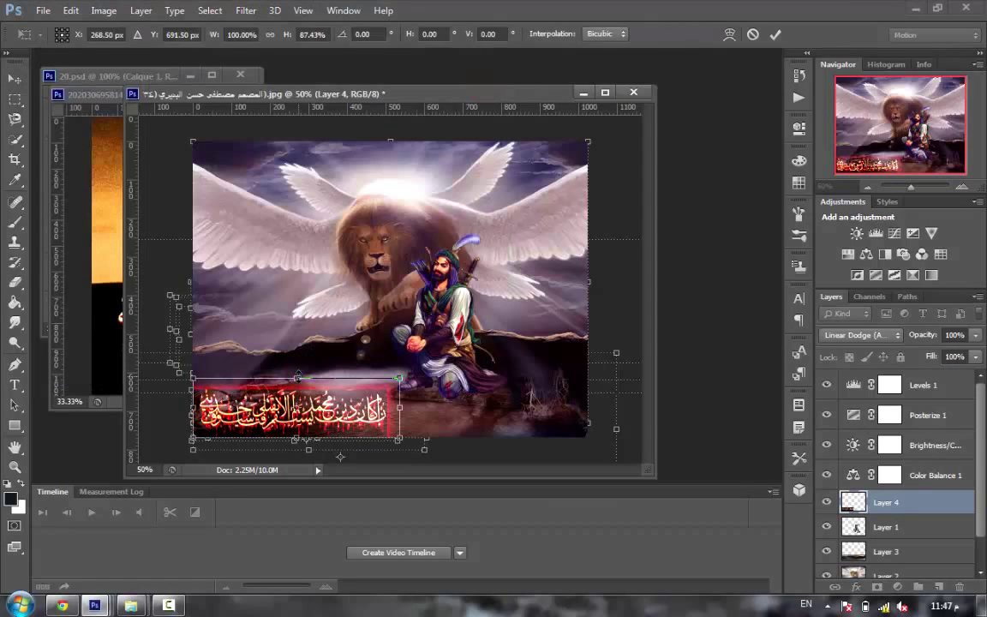
{"action": "key", "text": "Return"}
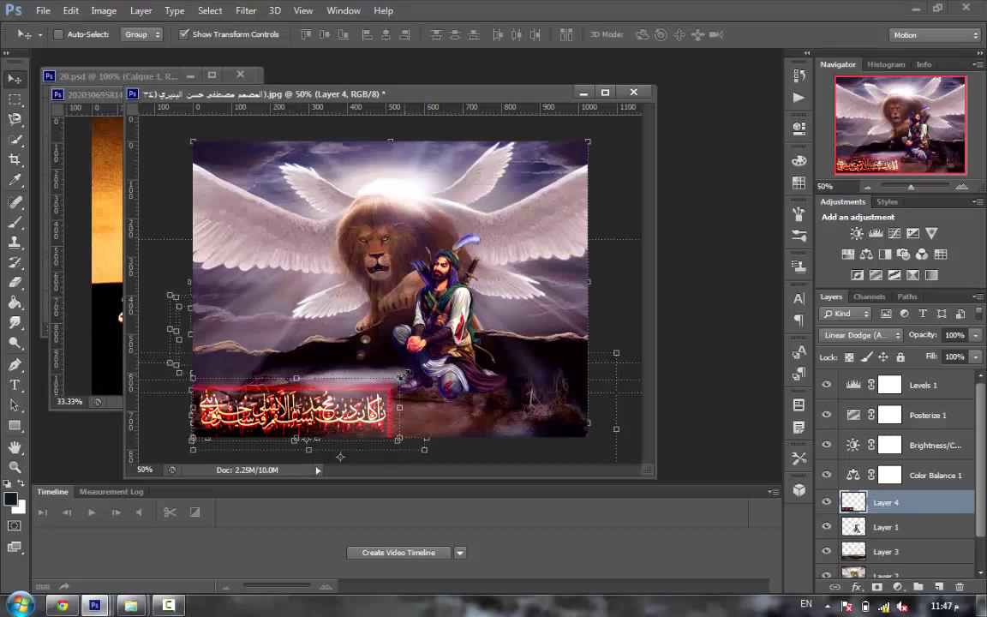
{"action": "key", "text": "ctrl+t"}
{"action": "left_click_drag", "start_coordinate": [400, 377], "coordinate": [373, 387]}
{"action": "key", "text": "Return"}
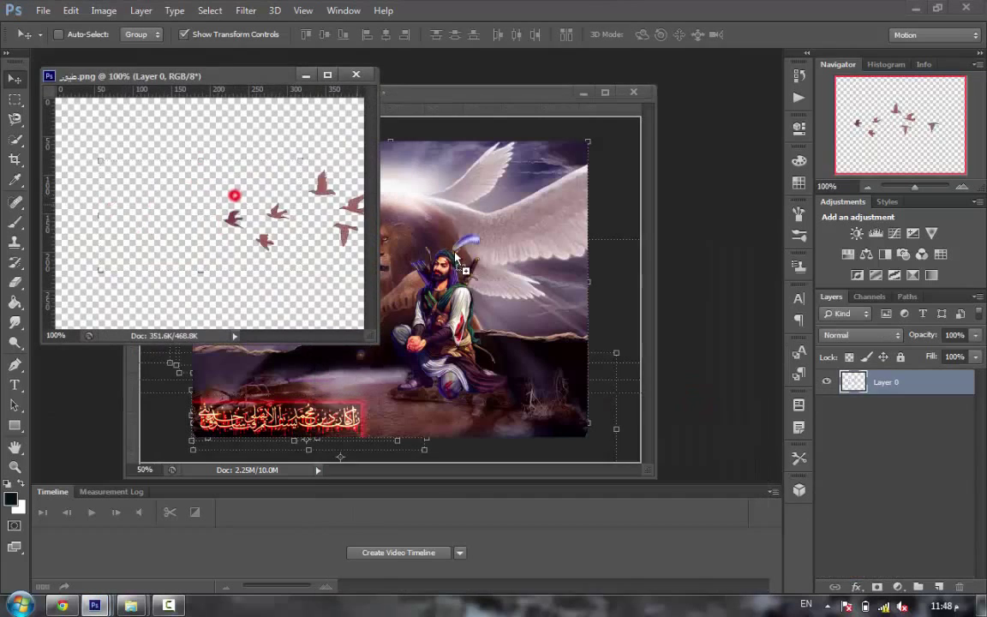
- Place the flying birds from the PNG image at 62% opacity near the composition's left edge and select the whole canvas
{"action": "left_click_drag", "start_coordinate": [454, 255], "coordinate": [267, 294]}
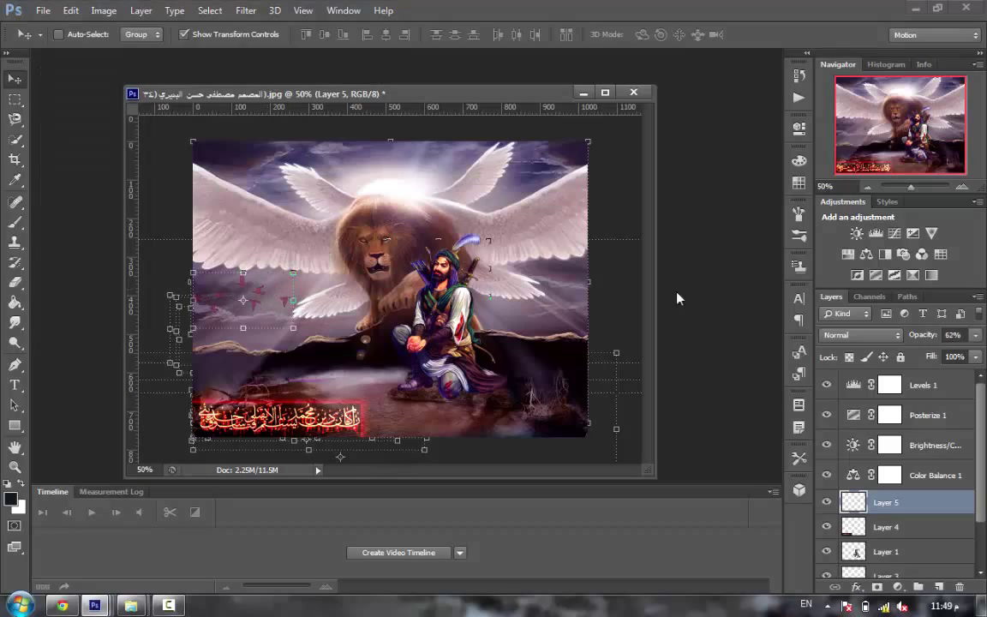
{"action": "key", "text": "m"}
{"action": "key", "text": "ctrl+a"}
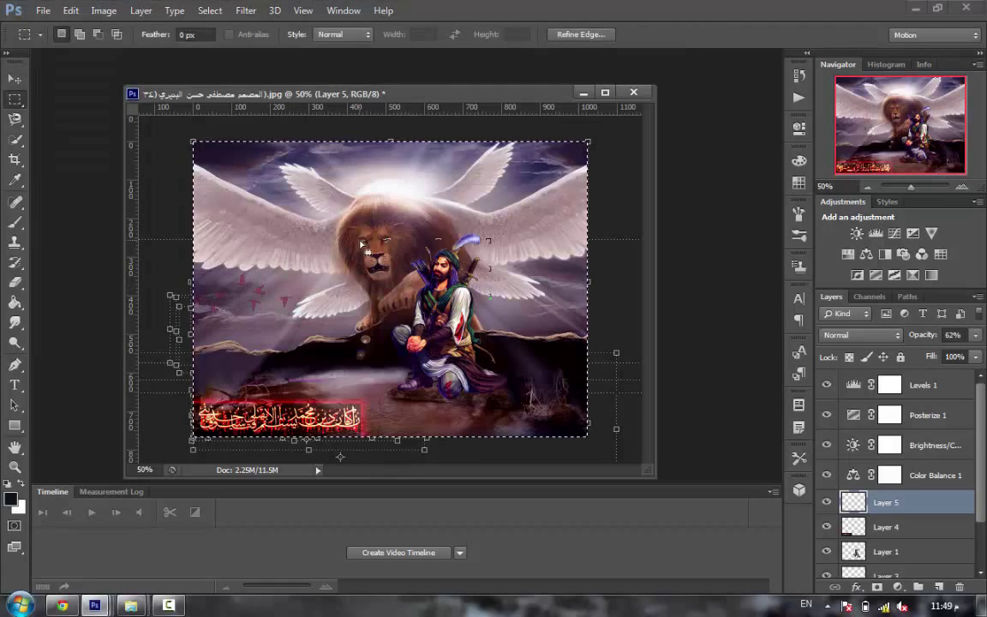
- Save a copy of the finished composition in JPEG format at maximum quality 12 to a location under Computer
{"action": "left_click", "coordinate": [41, 10]}
{"action": "left_click", "coordinate": [84, 153]}
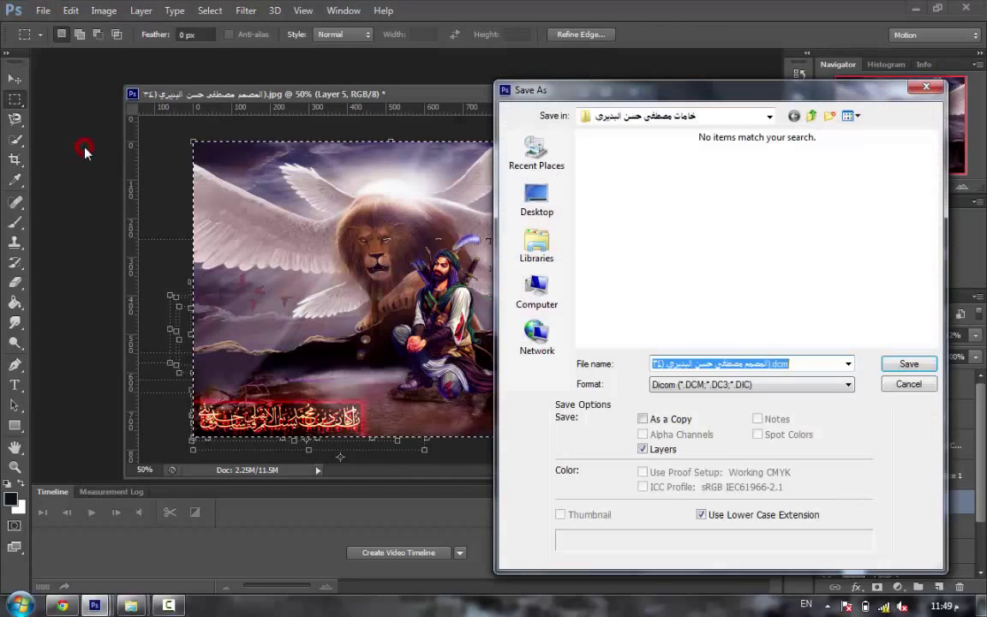
{"action": "left_click", "coordinate": [756, 380]}
{"action": "left_click", "coordinate": [754, 486]}
{"action": "left_click", "coordinate": [537, 290]}
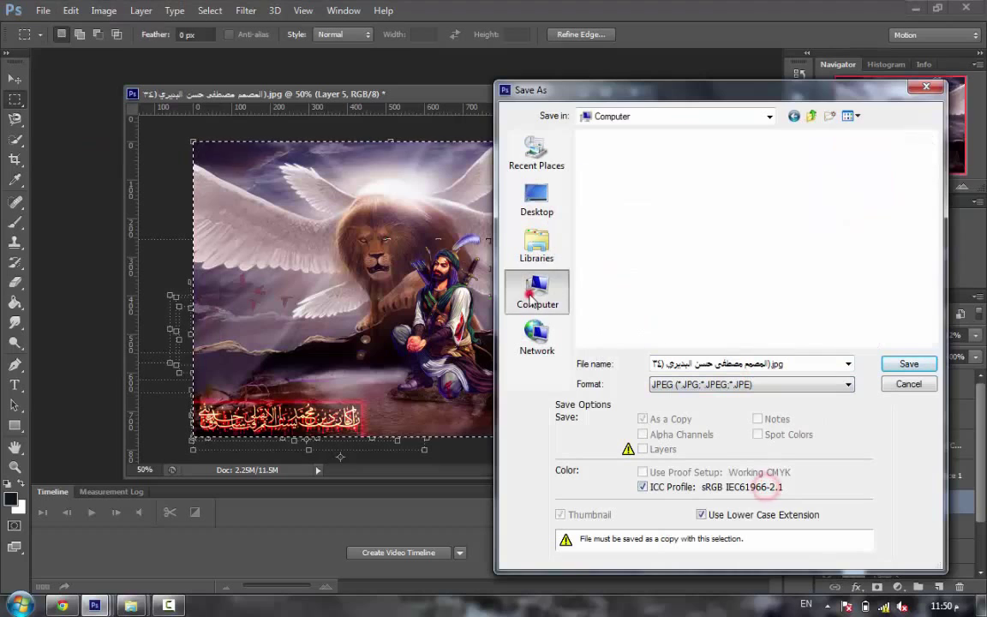
{"action": "double_click", "coordinate": [828, 154]}
{"action": "left_click", "coordinate": [904, 360]}
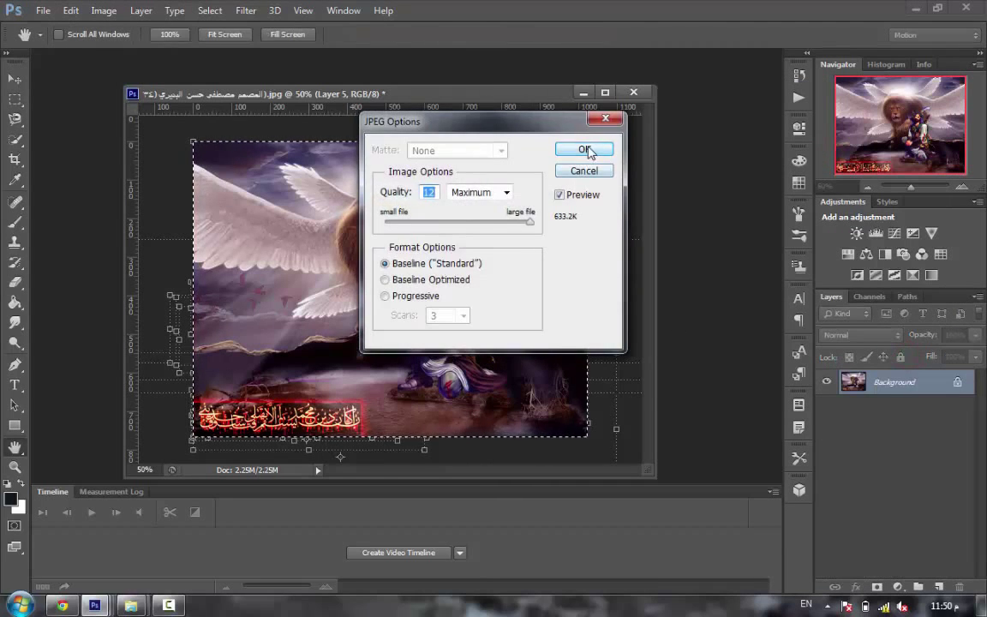
{"action": "left_click", "coordinate": [586, 150]}
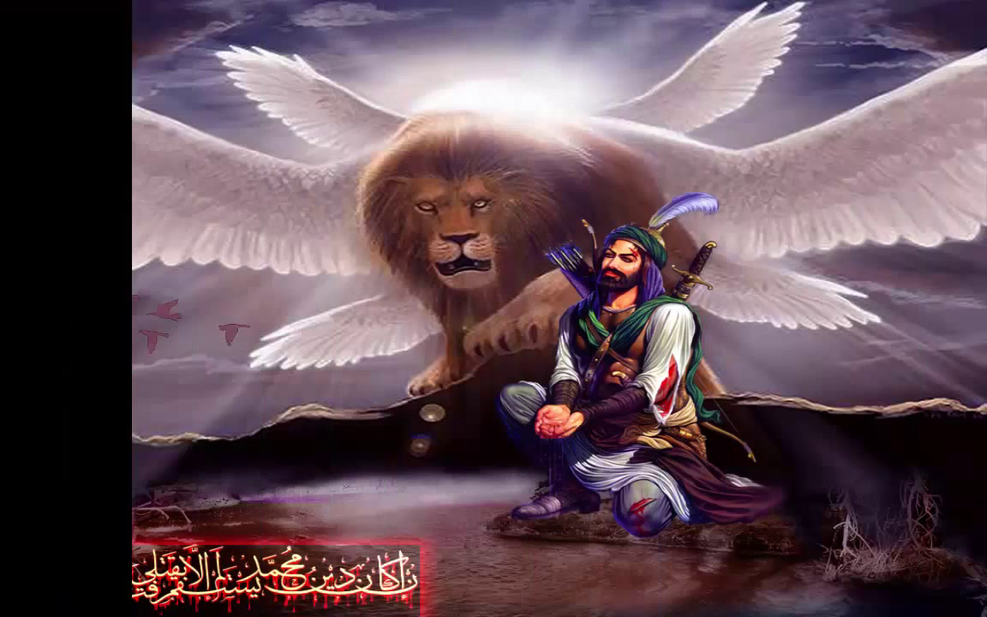